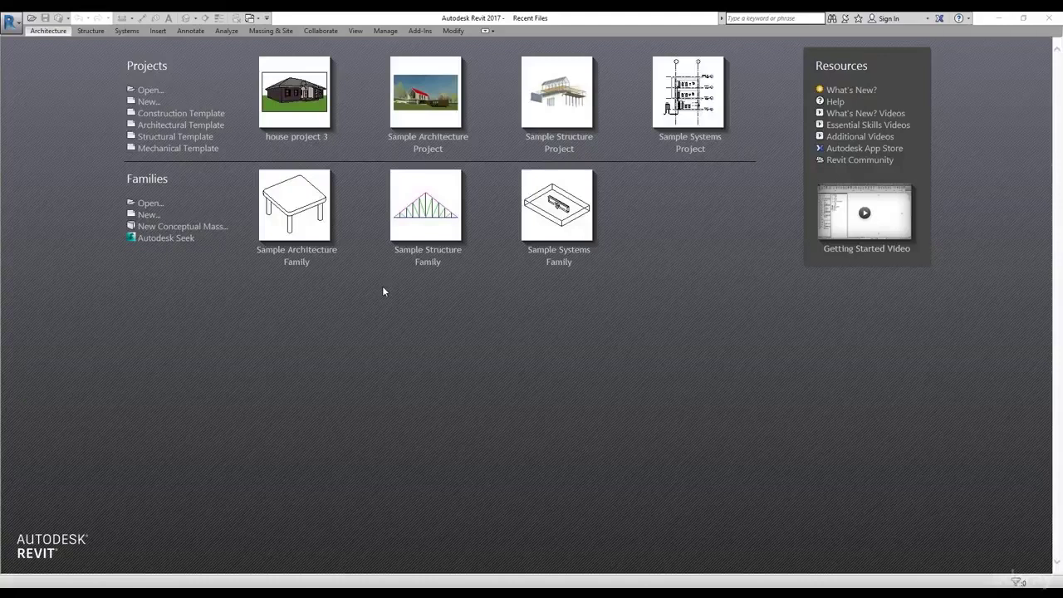
# - Open the Options dialog from the application menu, showing General settings with a 30-minute save reminder
pyautogui.click(16, 28)
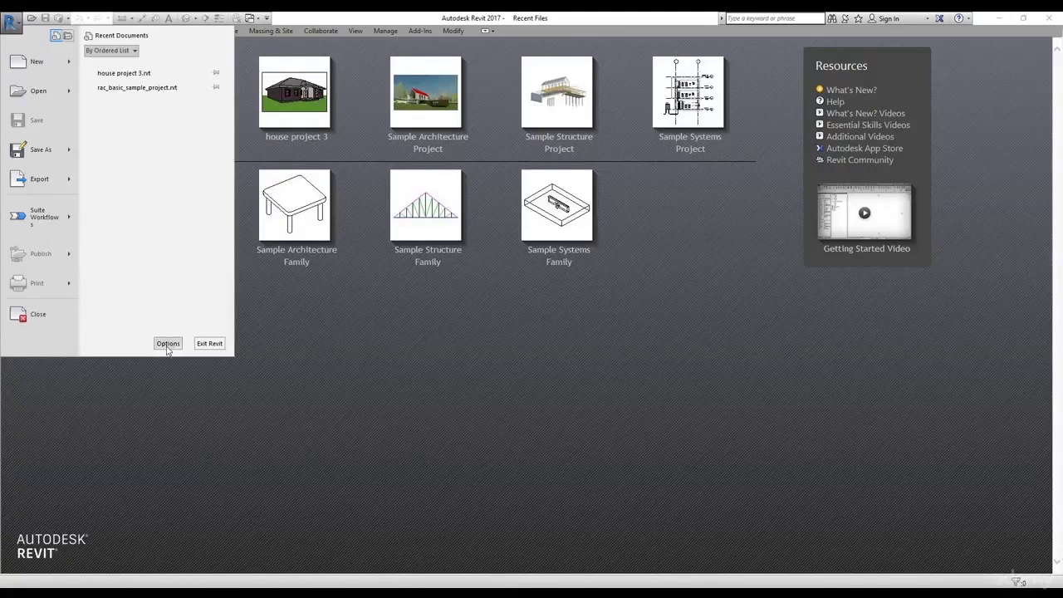
pyautogui.click(168, 344)
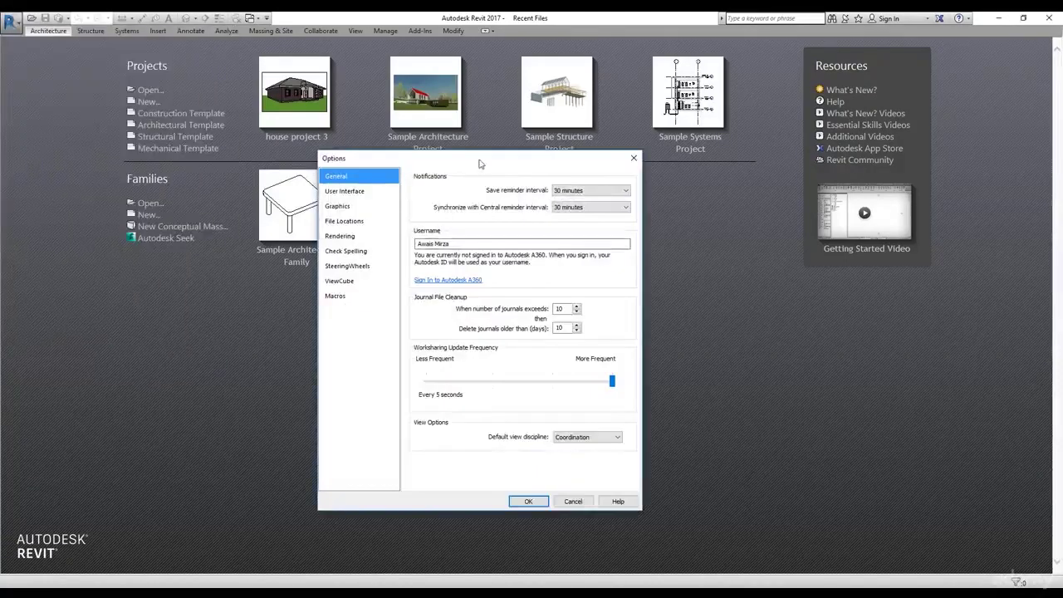
pyautogui.moveTo(480, 163); pyautogui.dragTo(478, 135)
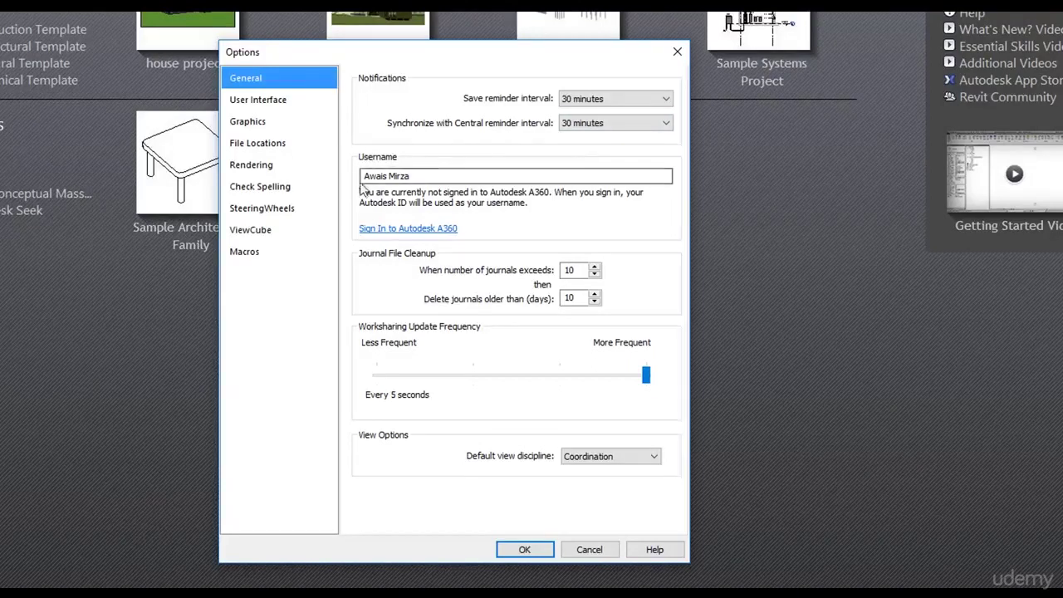
pyautogui.tripleClick(412, 175)
pyautogui.click(420, 176)
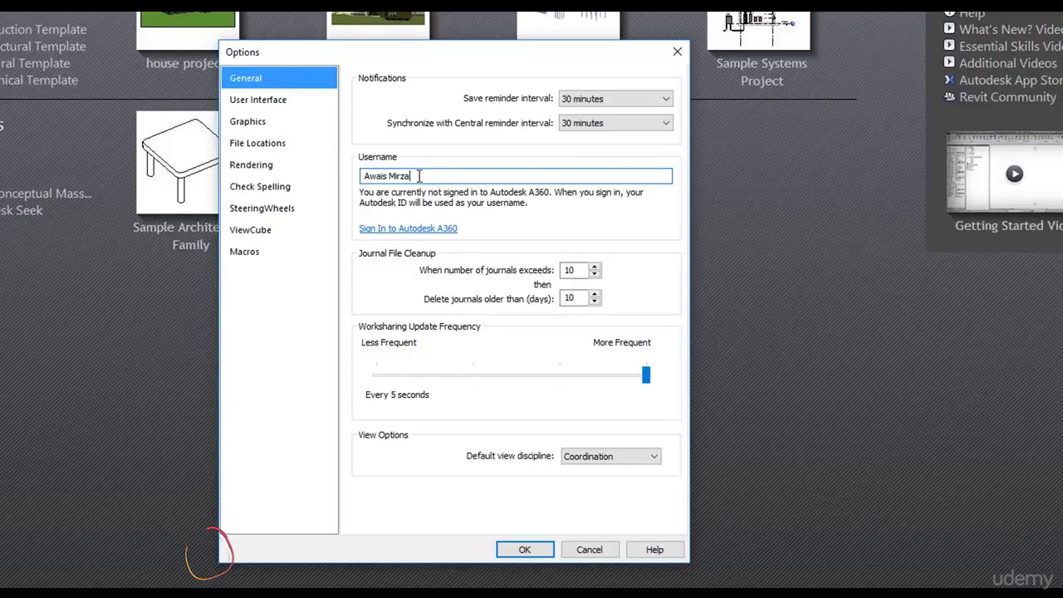
pyautogui.tripleClick(420, 175)
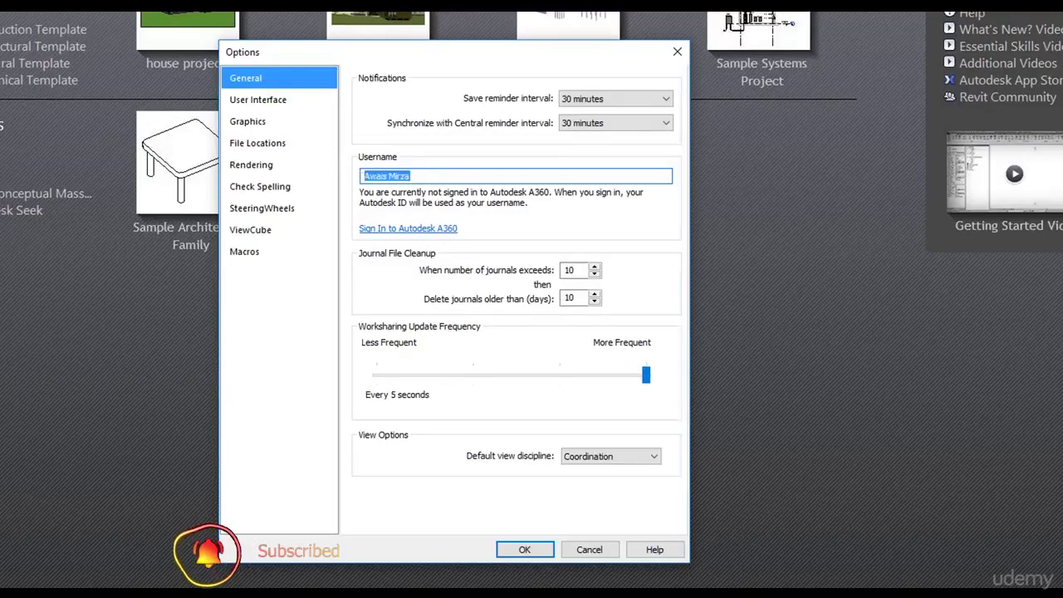
pyautogui.press('super')
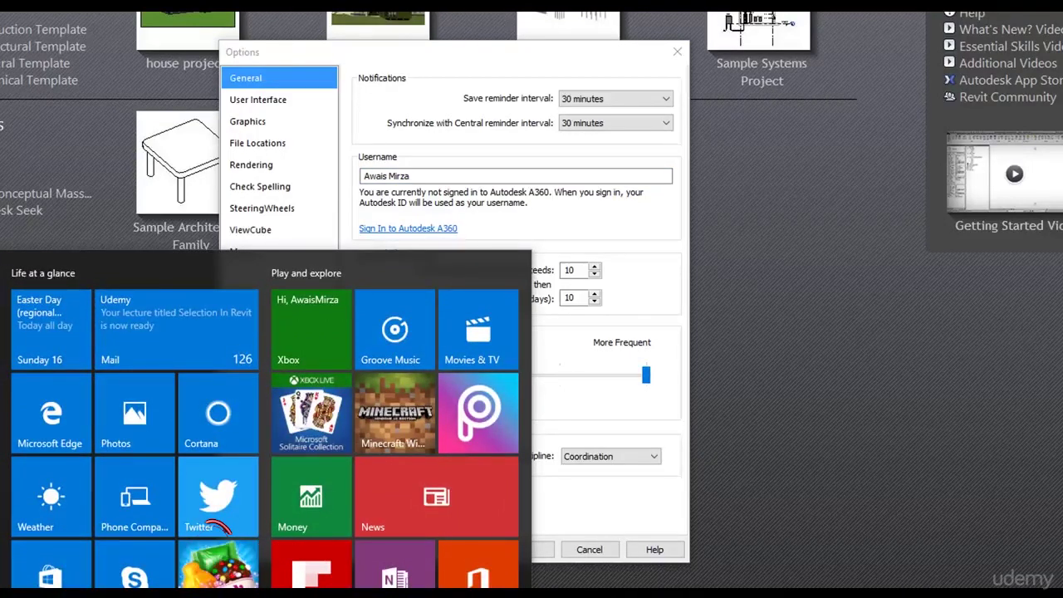
pyautogui.click(468, 150)
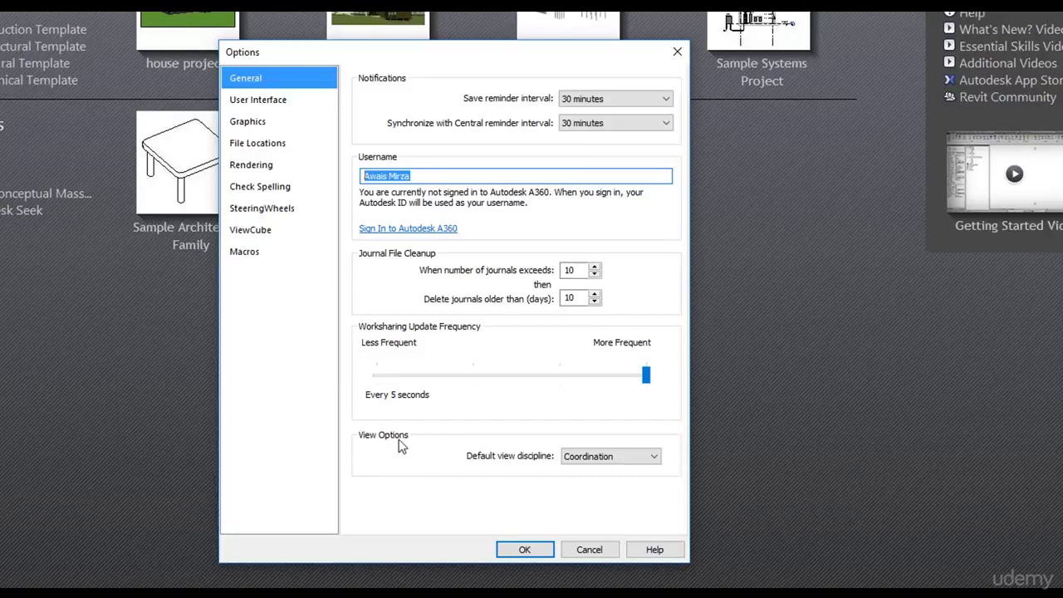
# - Change the default view discipline from Coordination to Architectural
pyautogui.click(609, 467)
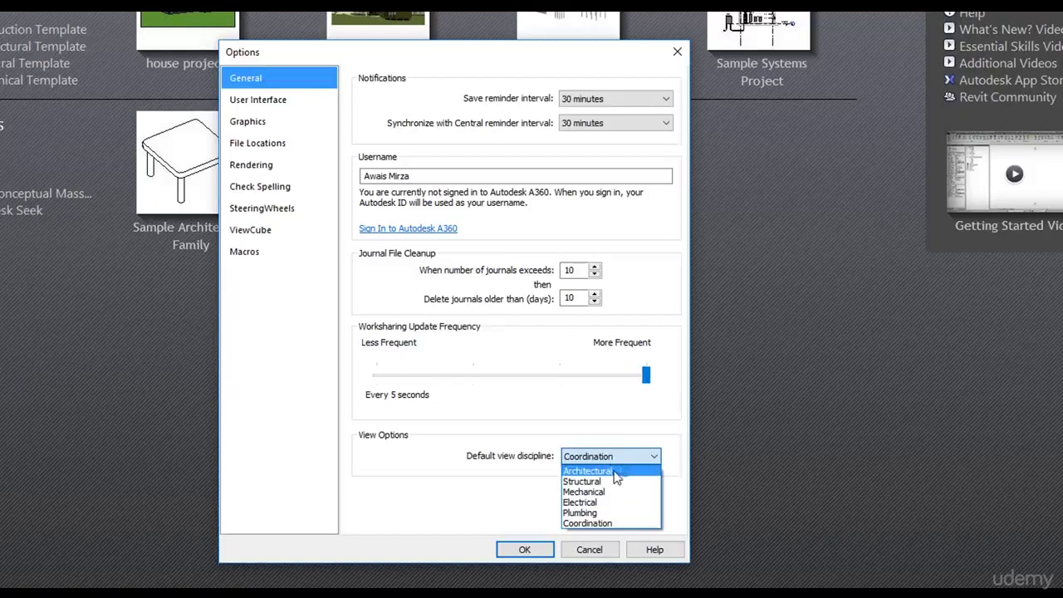
pyautogui.click(617, 471)
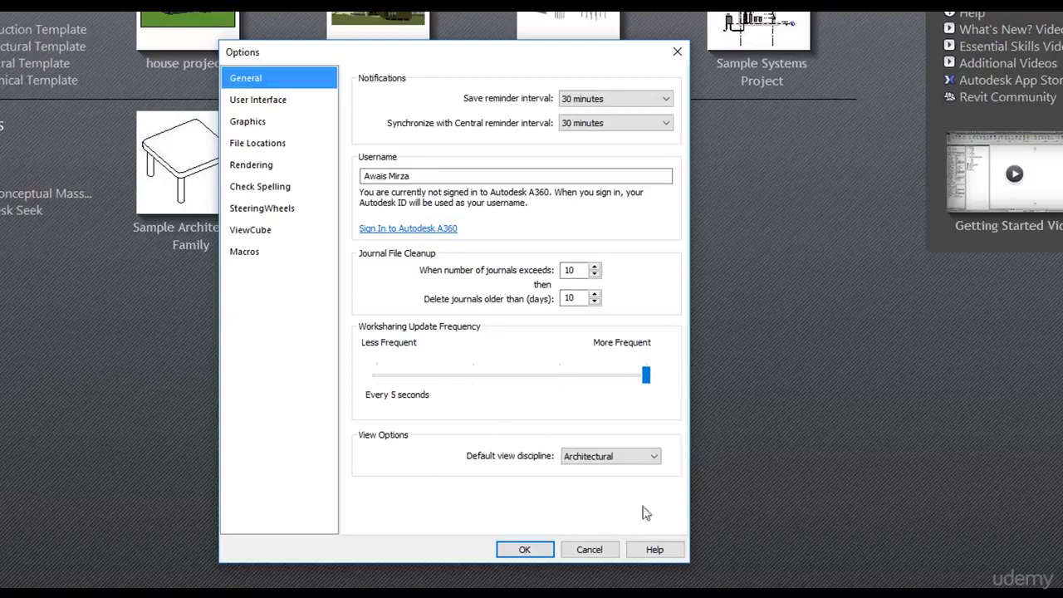
# - Uncheck Structure tab and tools on the User Interface page and close Options
pyautogui.click(263, 105)
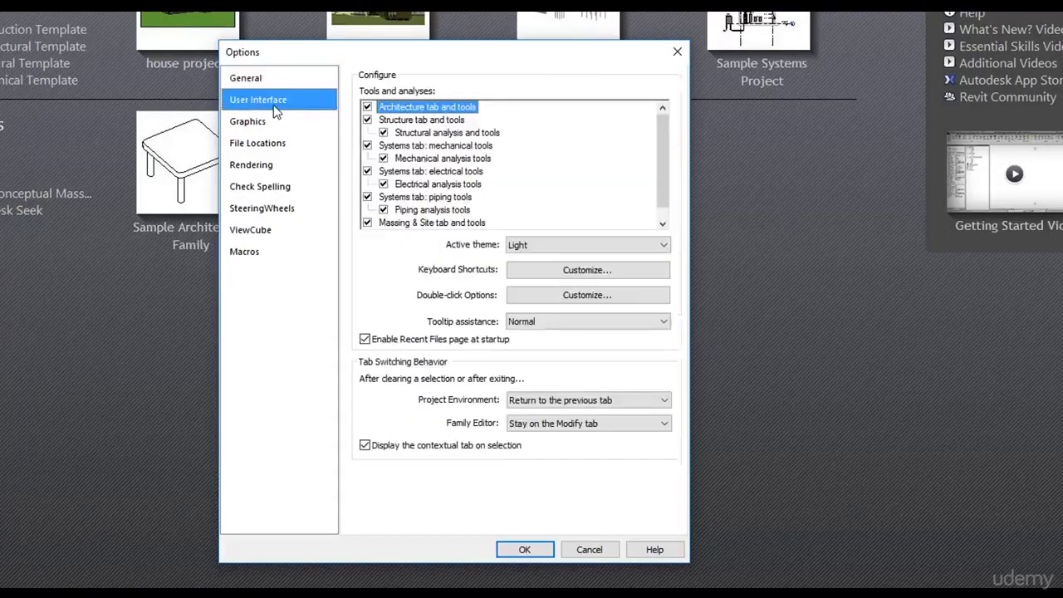
pyautogui.moveTo(418, 63); pyautogui.dragTo(720, 119)
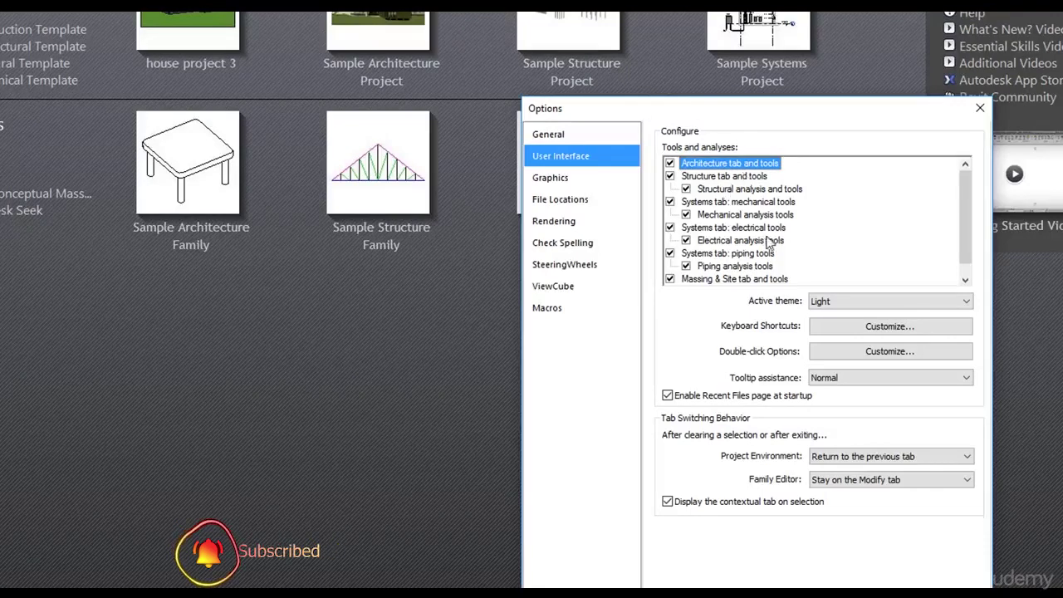
pyautogui.scroll(-1, 769, 239)
pyautogui.scroll(1, 781, 273)
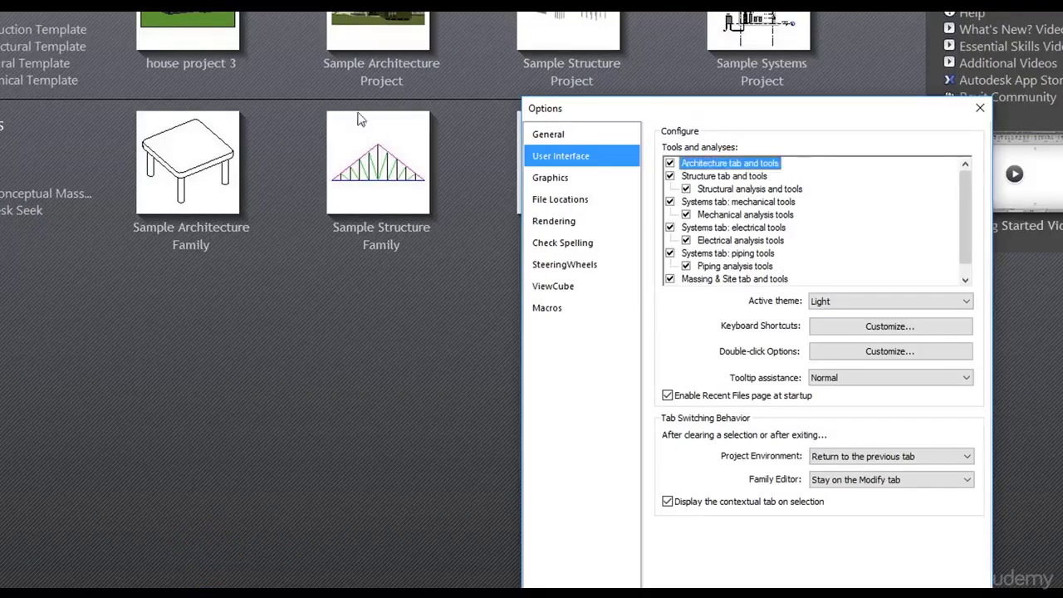
pyautogui.click(669, 176)
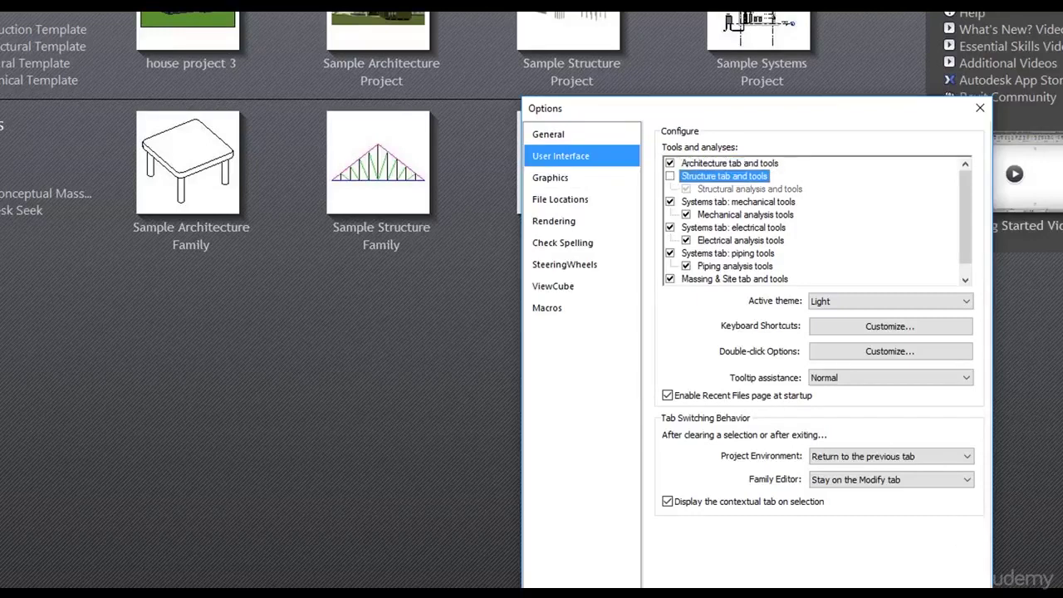
pyautogui.press('Return')
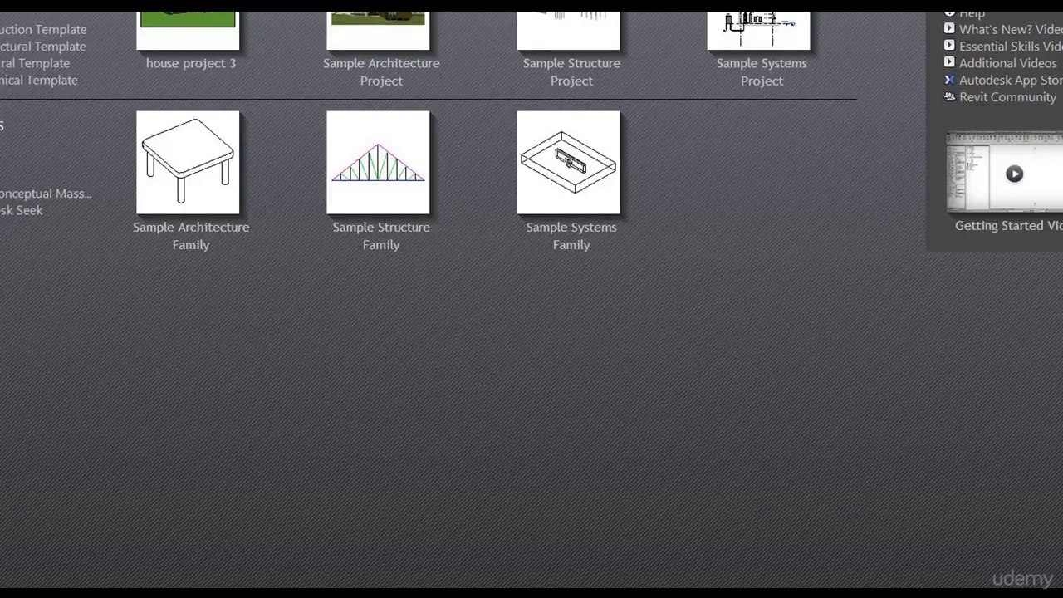
# - Reopen Options on the User Interface page and re-check Structure tab and tools
pyautogui.hotkey('alt', 'f')
pyautogui.click(9, 363)
pyautogui.click(550, 157)
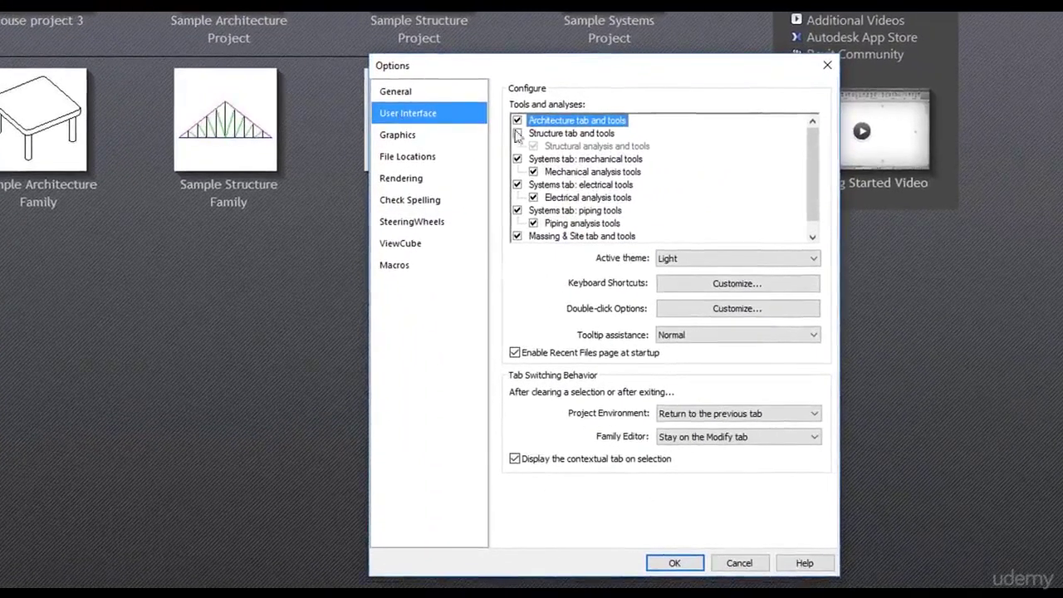
pyautogui.click(518, 134)
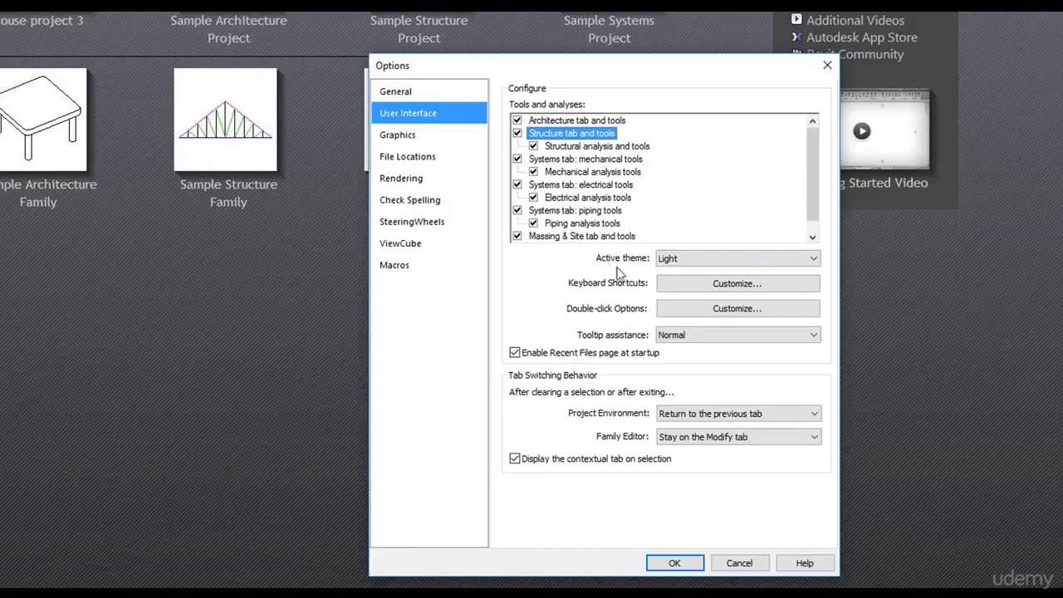
pyautogui.click(703, 260)
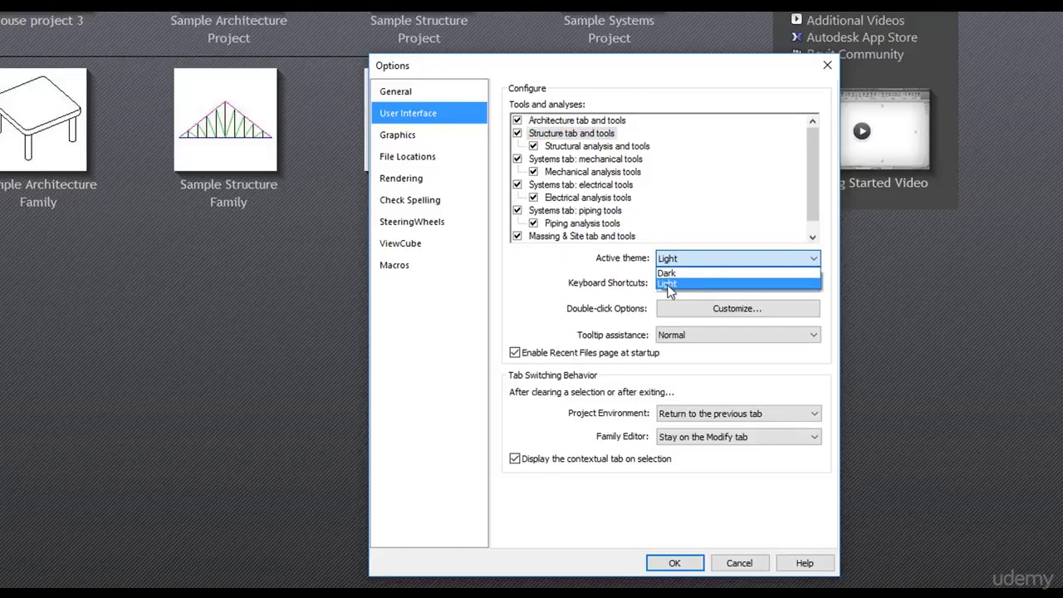
pyautogui.click(671, 283)
pyautogui.click(680, 259)
pyautogui.click(667, 272)
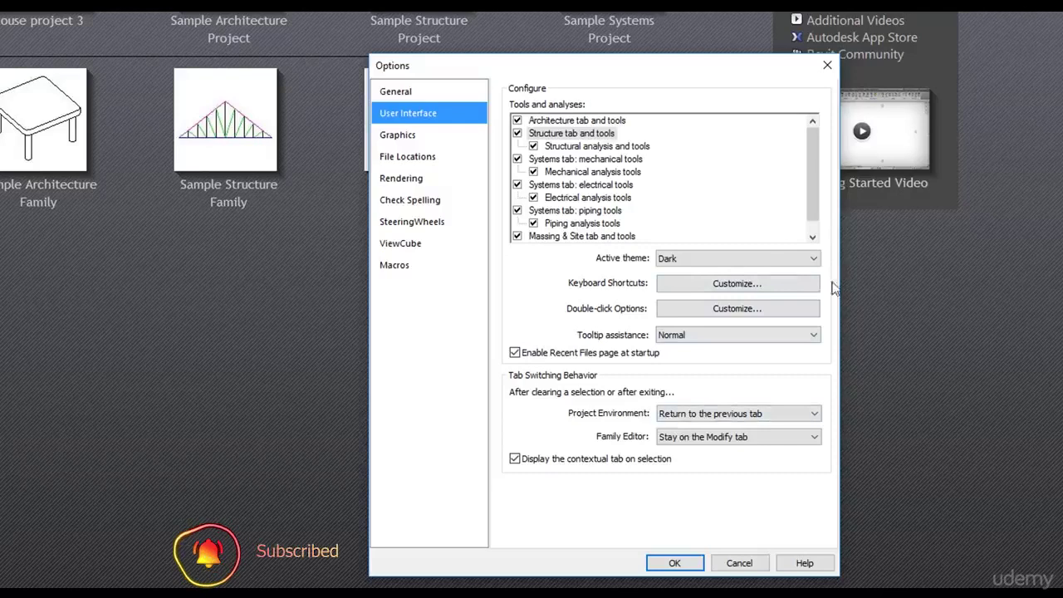
pyautogui.click(691, 259)
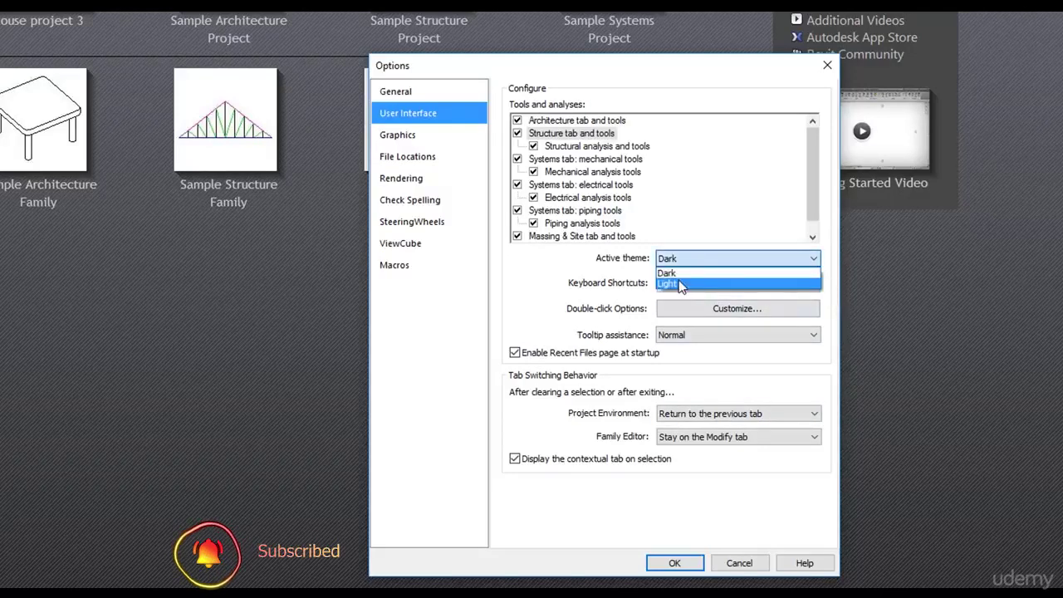
pyautogui.click(679, 285)
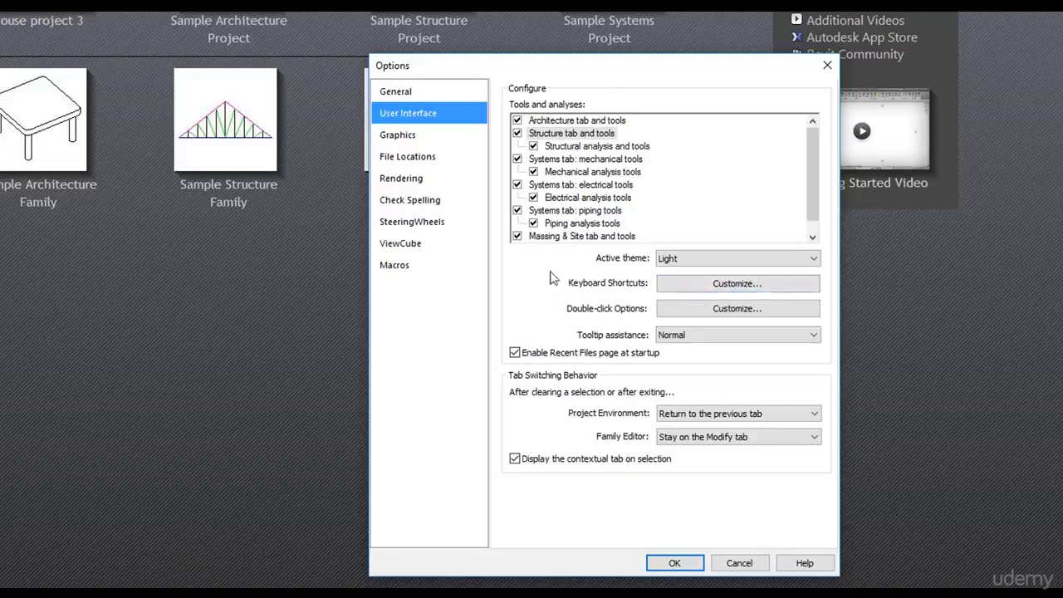
pyautogui.click(743, 291)
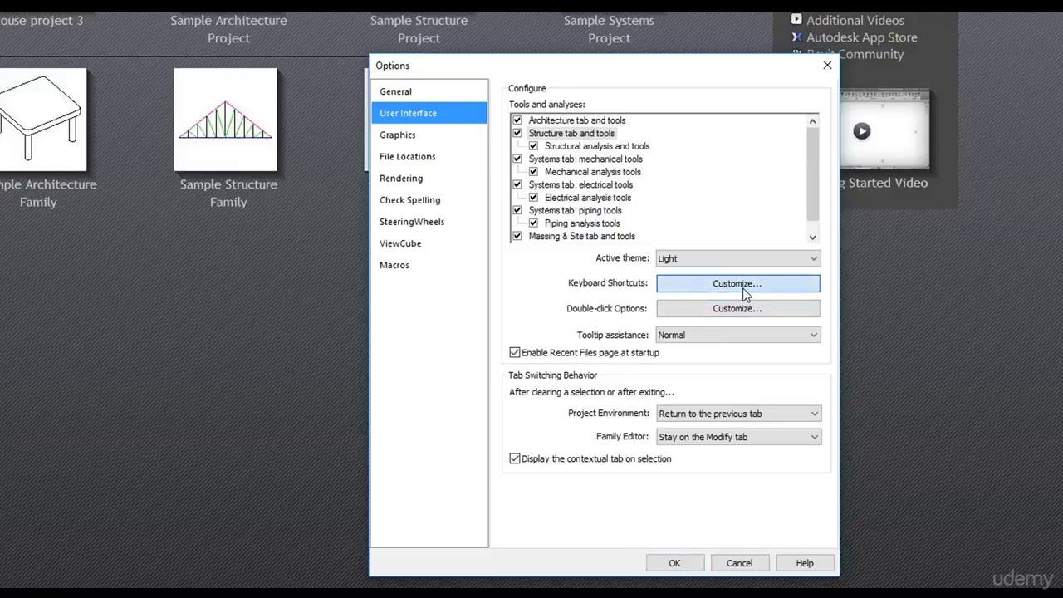
pyautogui.moveTo(258, 33); pyautogui.dragTo(371, 31)
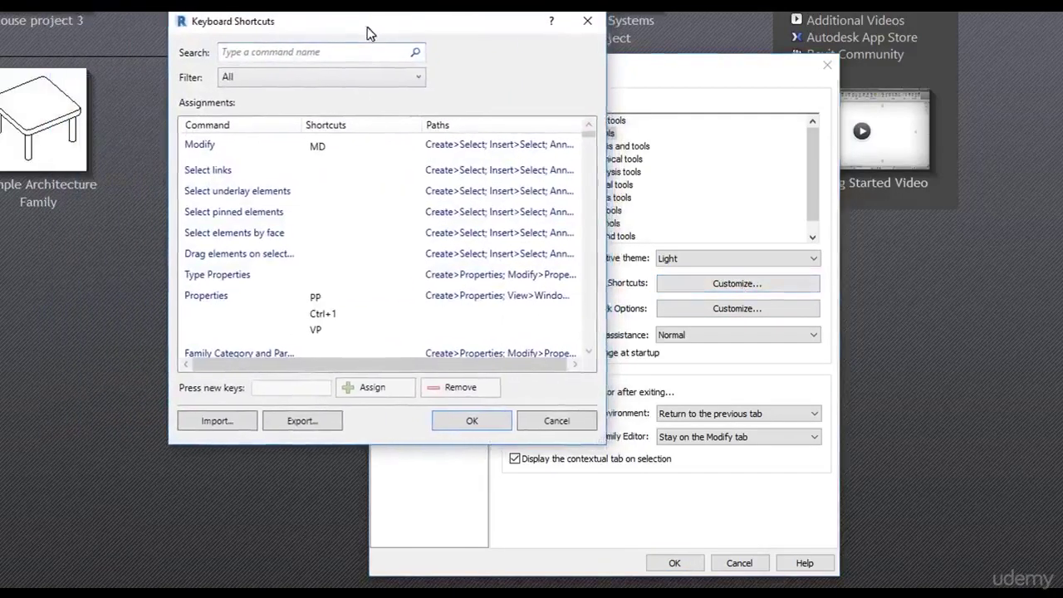
pyautogui.scroll(-10, 278, 179)
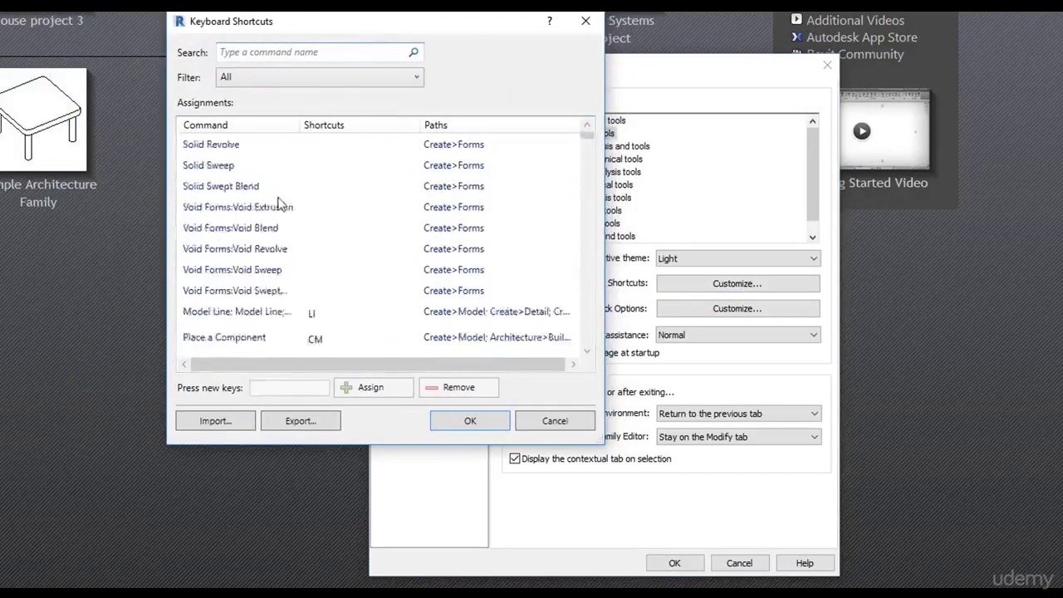
pyautogui.click(468, 420)
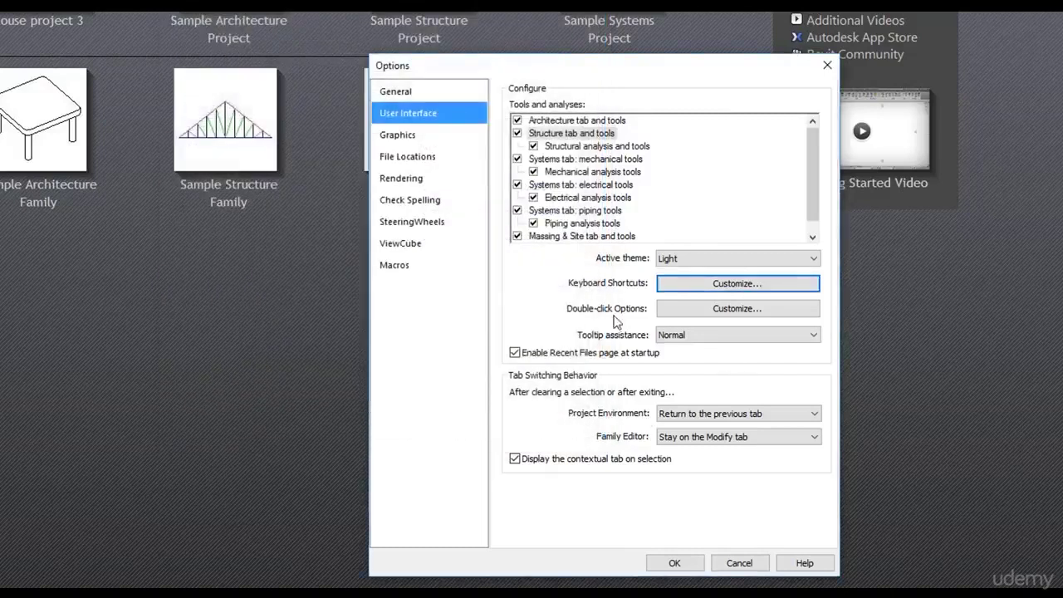
pyautogui.click(731, 316)
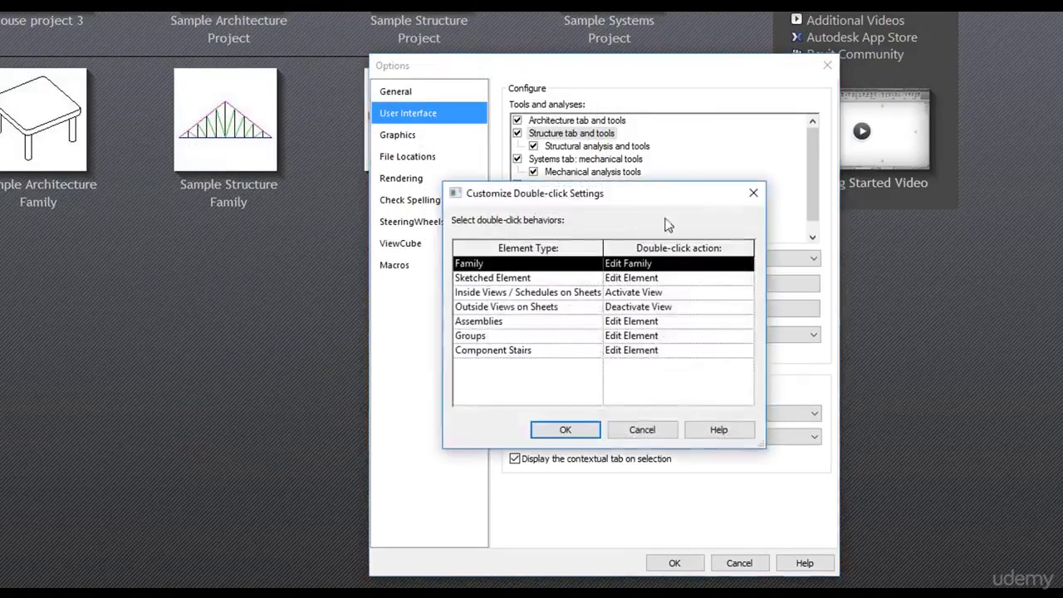
pyautogui.moveTo(618, 196); pyautogui.dragTo(337, 133)
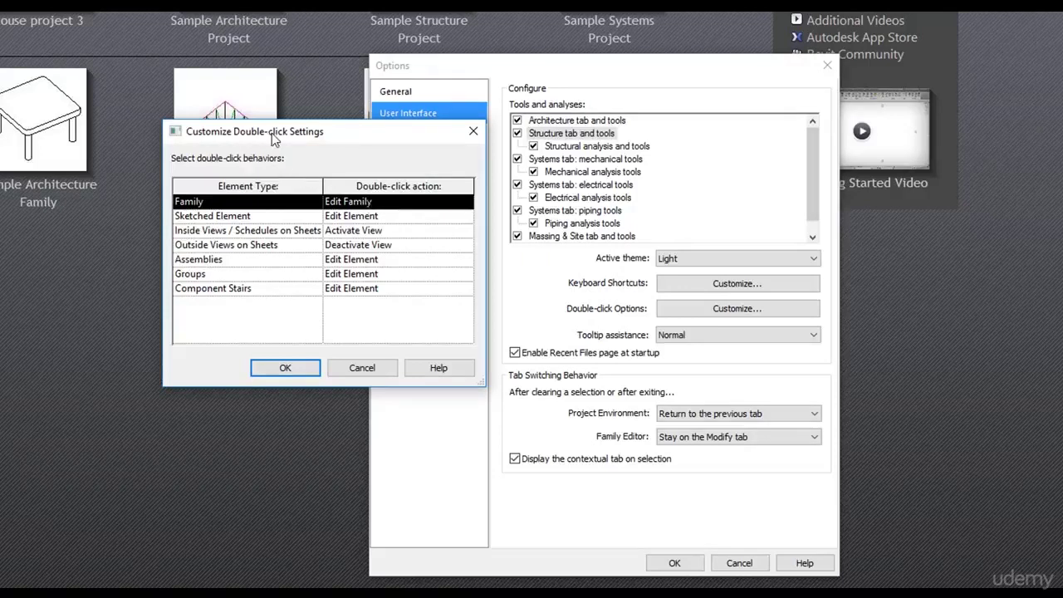
pyautogui.moveTo(272, 133); pyautogui.dragTo(267, 133)
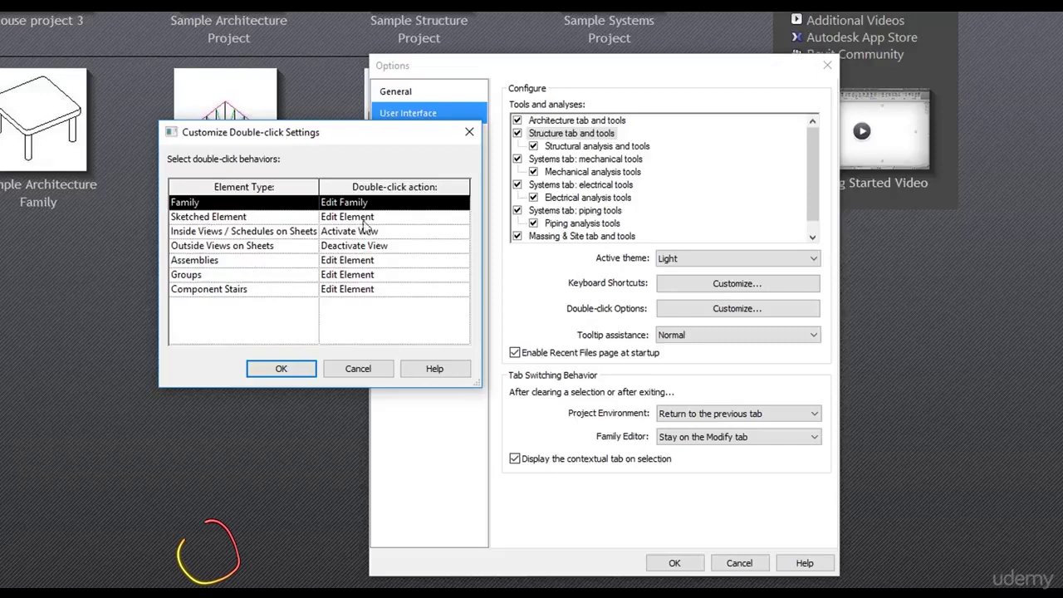
pyautogui.click(279, 369)
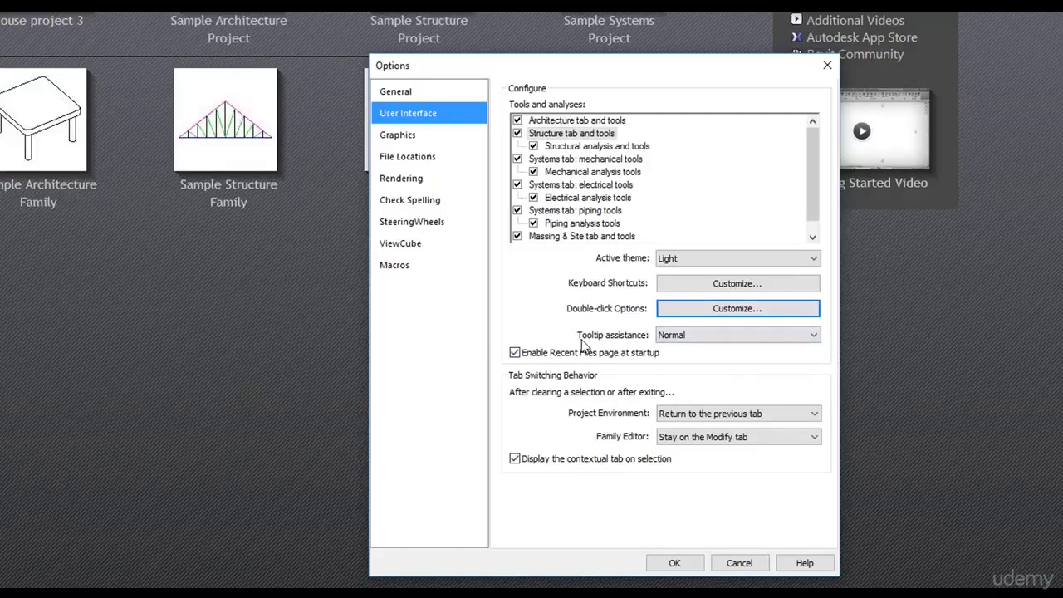
# - Keep tooltip assistance at Normal and switch to the Graphics page
pyautogui.click(689, 339)
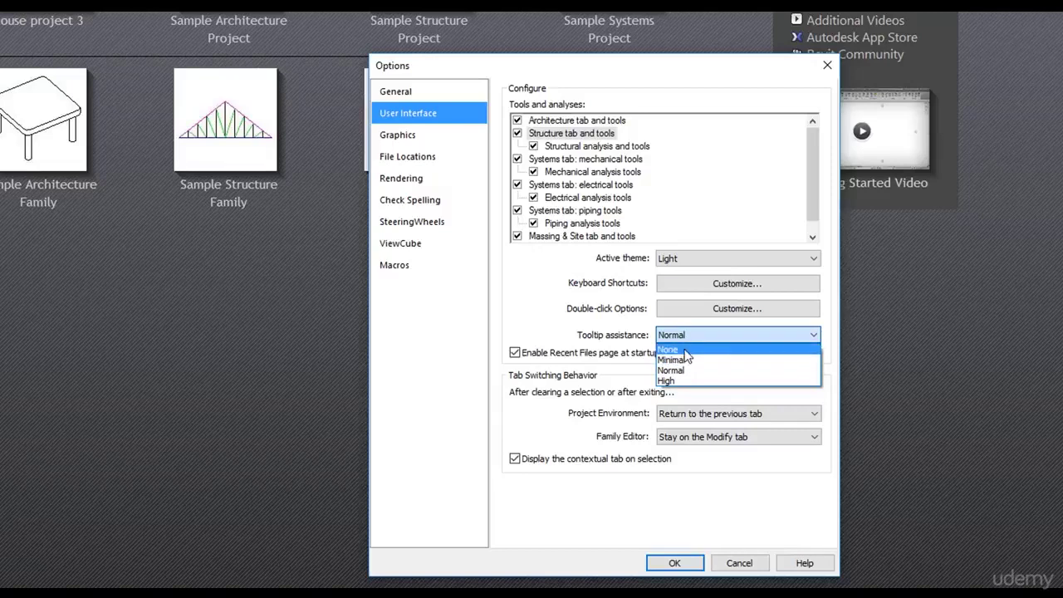
pyautogui.click(683, 371)
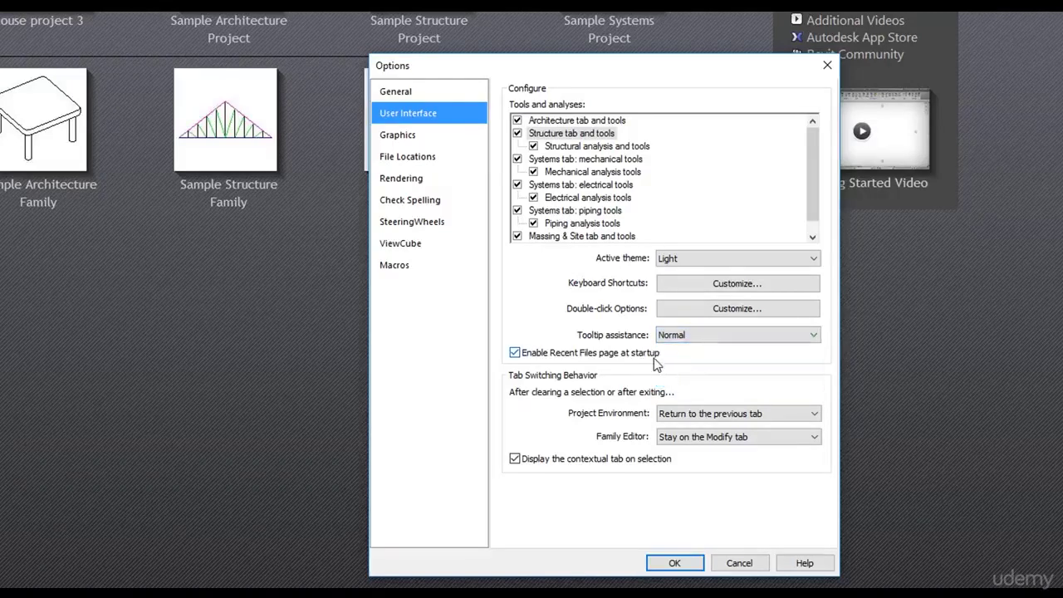
pyautogui.click(435, 144)
pyautogui.moveTo(598, 71); pyautogui.dragTo(362, 52)
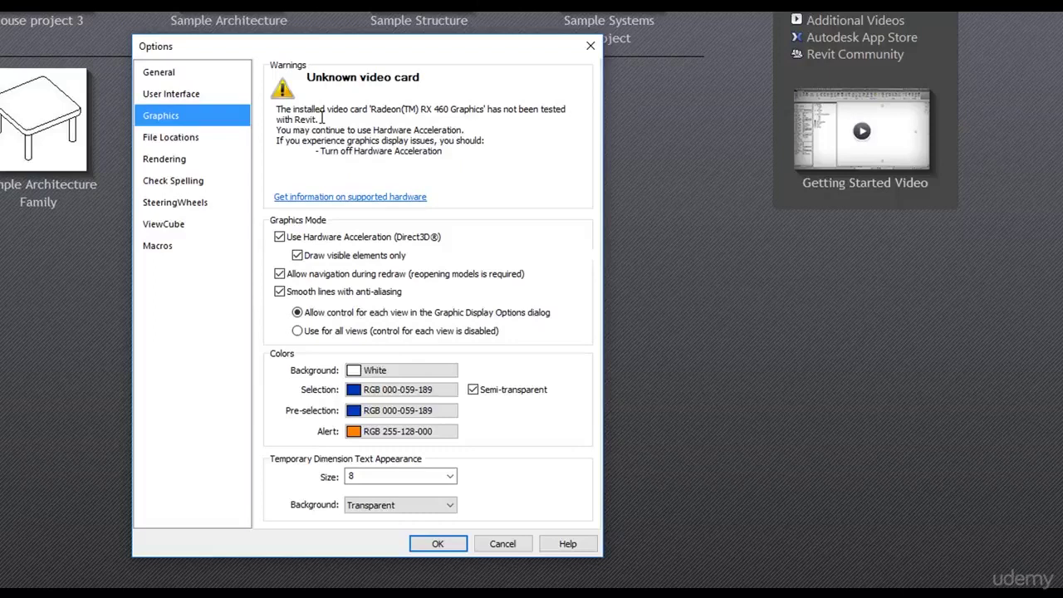
# - Toggle hardware acceleration off and back on, then open the White background colour picker
pyautogui.moveTo(413, 52); pyautogui.dragTo(404, 68)
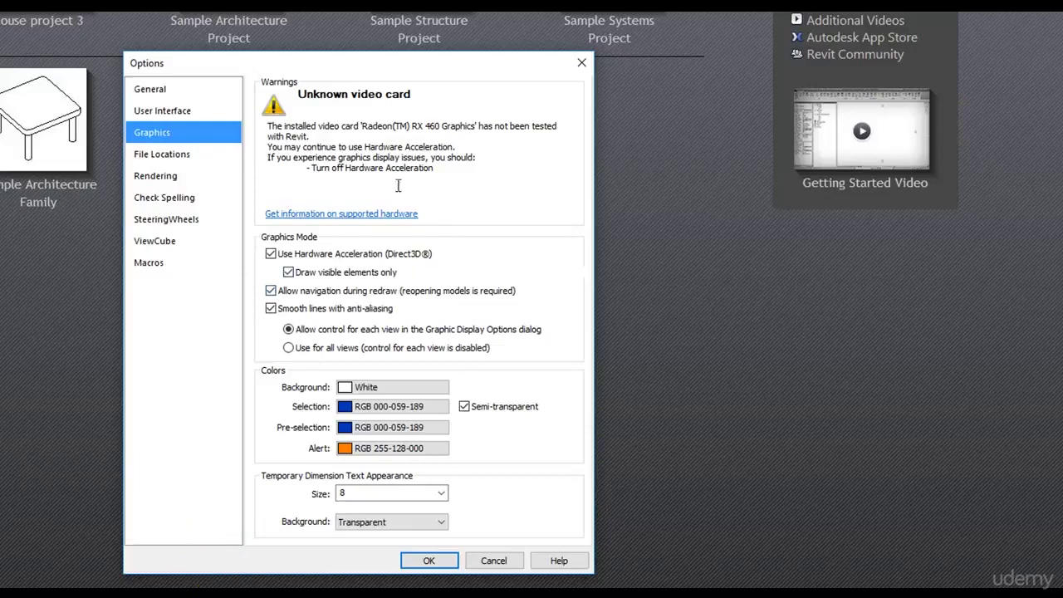
pyautogui.click(271, 254)
pyautogui.click(271, 254)
pyautogui.click(367, 392)
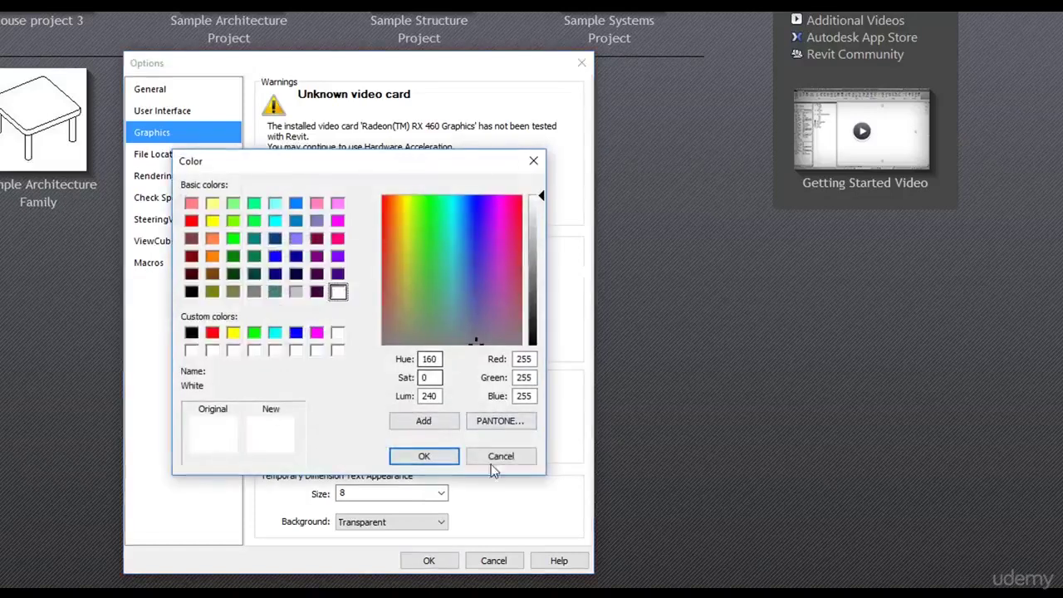
# - Cancel the Color dialog, keeping the background White
pyautogui.click(497, 457)
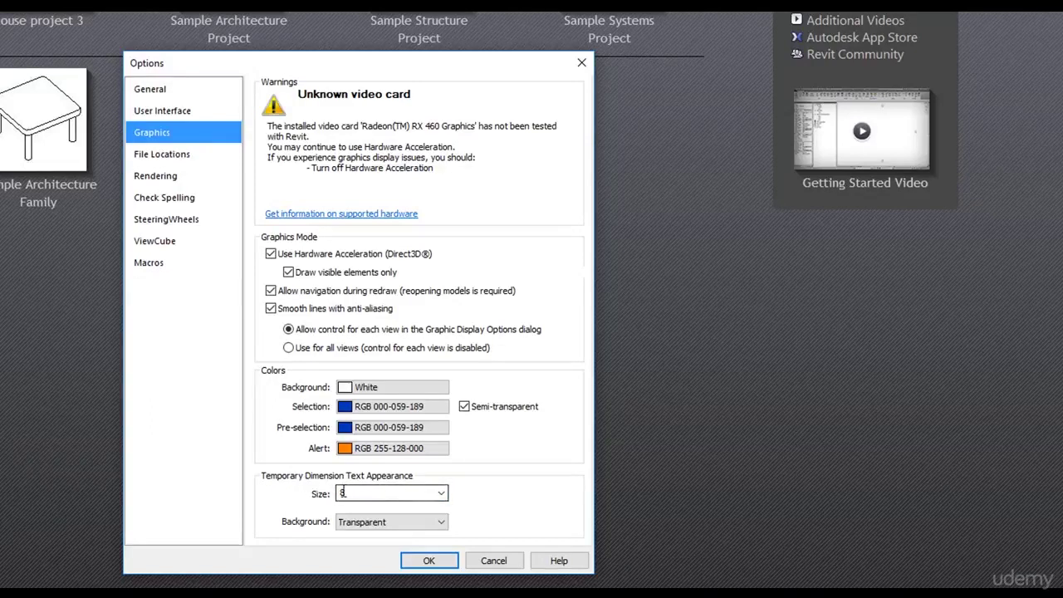
# - Set temporary dimension text size to 10 with a Transparent background
pyautogui.click(443, 495)
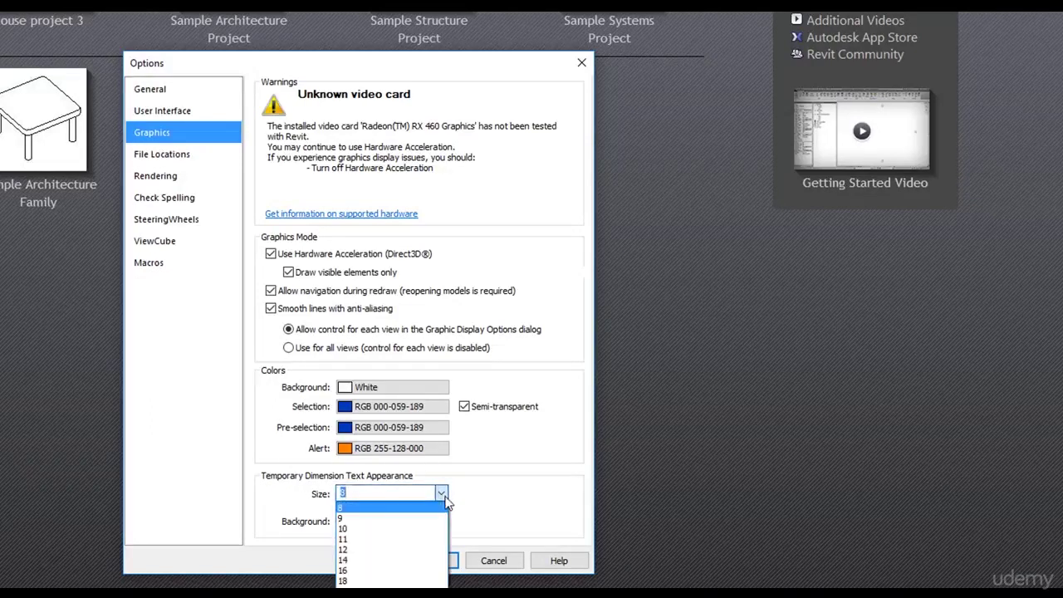
pyautogui.click(390, 531)
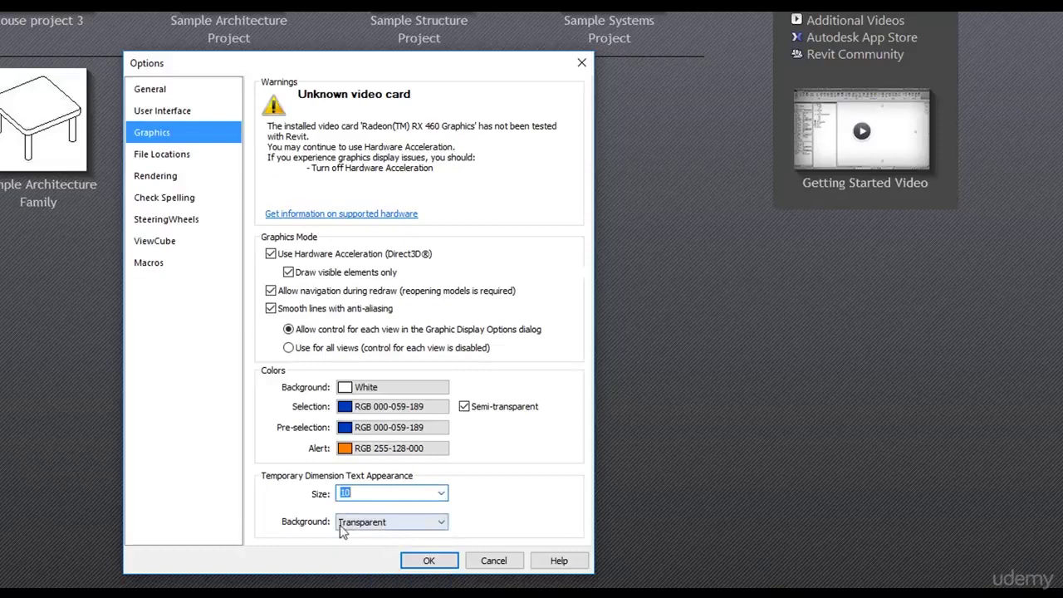
pyautogui.click(387, 523)
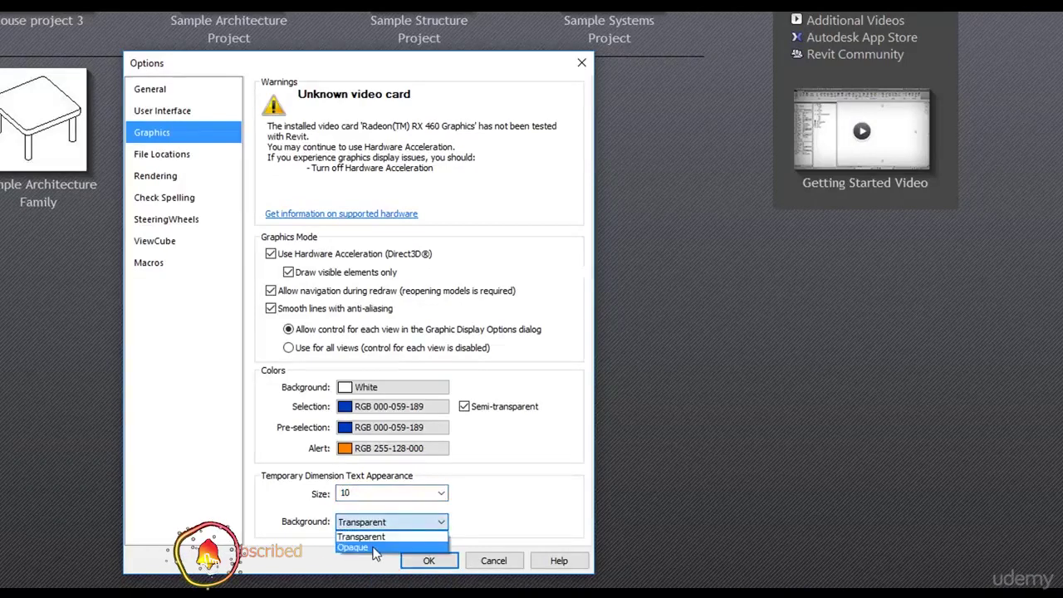
pyautogui.click(382, 537)
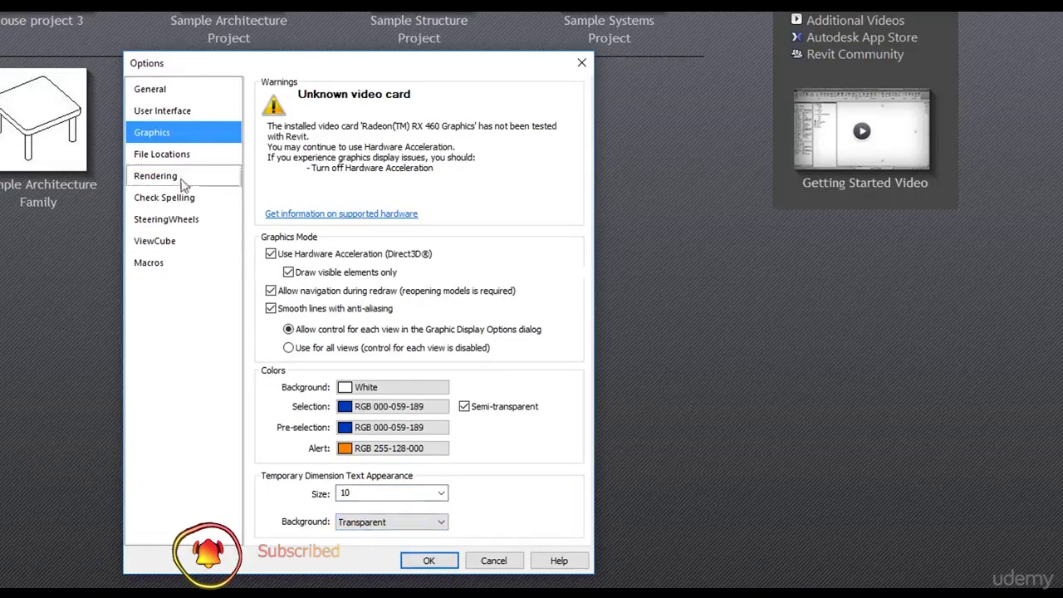
# - Go to File Locations and select the first project template entry
pyautogui.click(170, 155)
pyautogui.moveTo(357, 64); pyautogui.dragTo(580, 105)
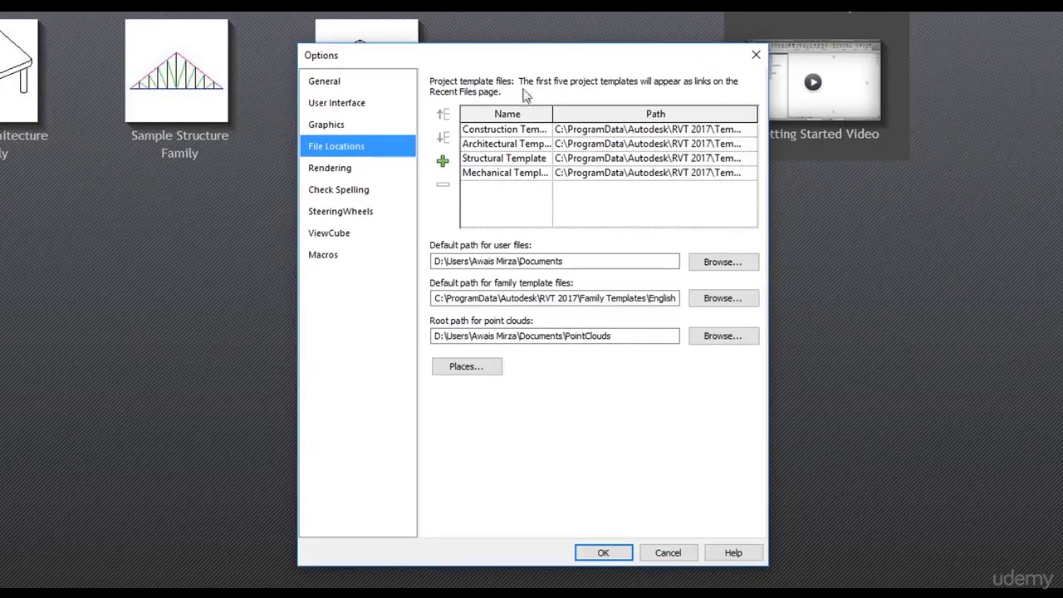
pyautogui.moveTo(473, 68); pyautogui.dragTo(453, 65)
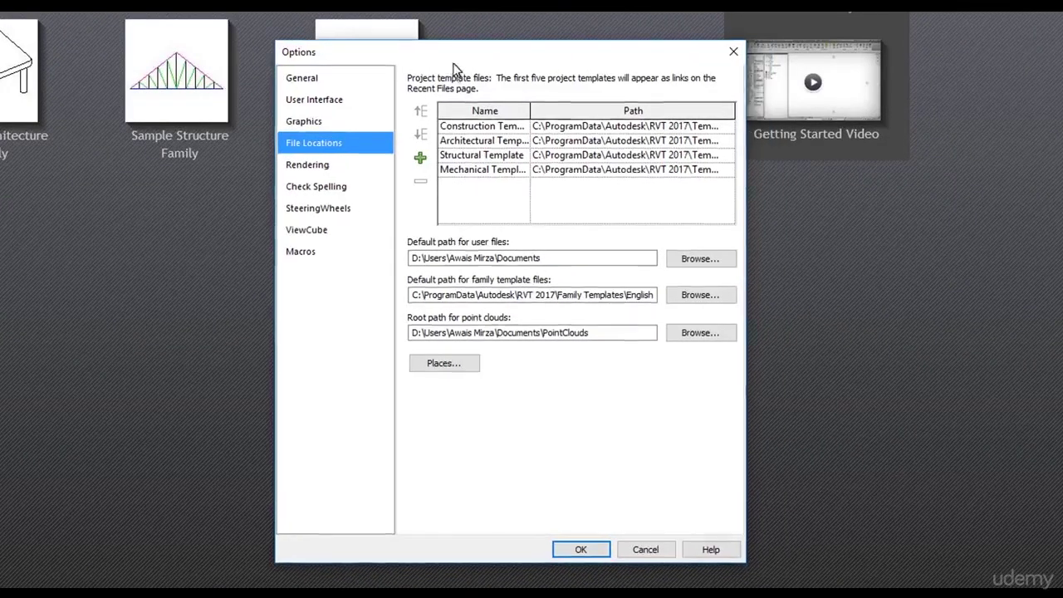
pyautogui.click(634, 128)
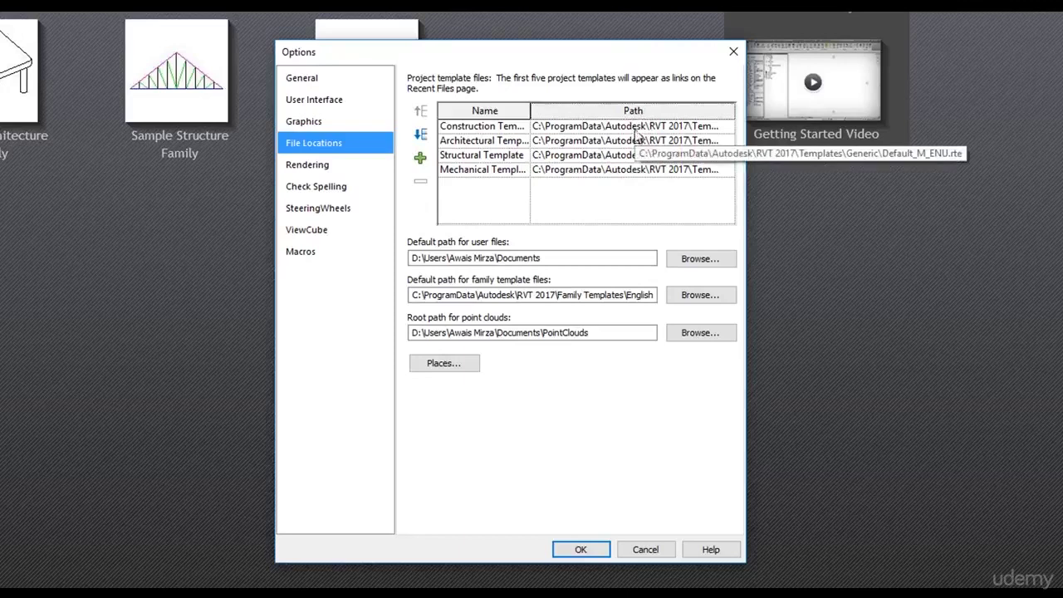
# - Start adding a project template and browse to C:\ProgramData\Autodesk
pyautogui.click(420, 158)
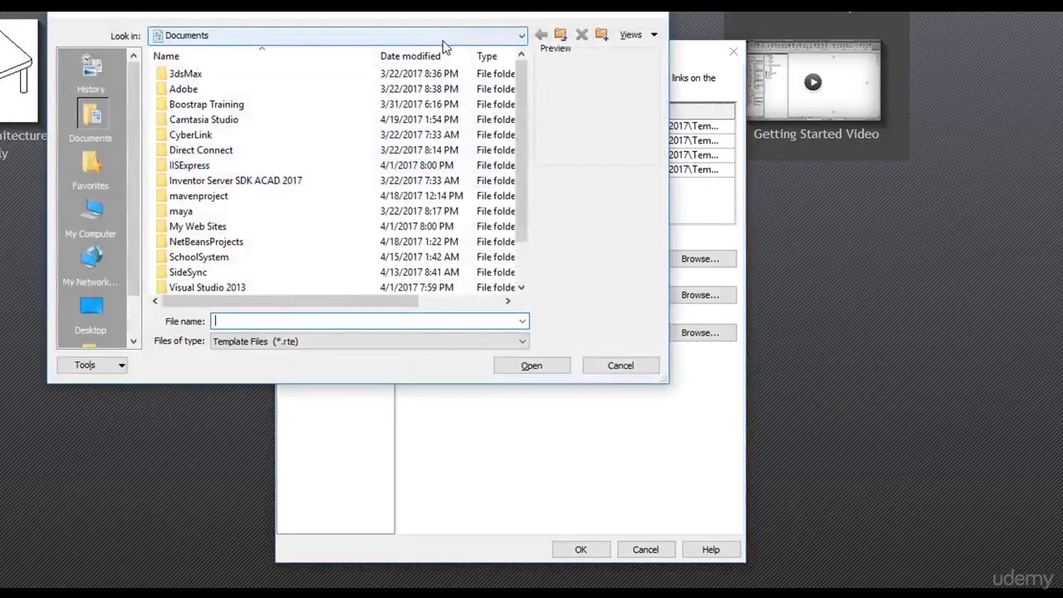
pyautogui.click(441, 37)
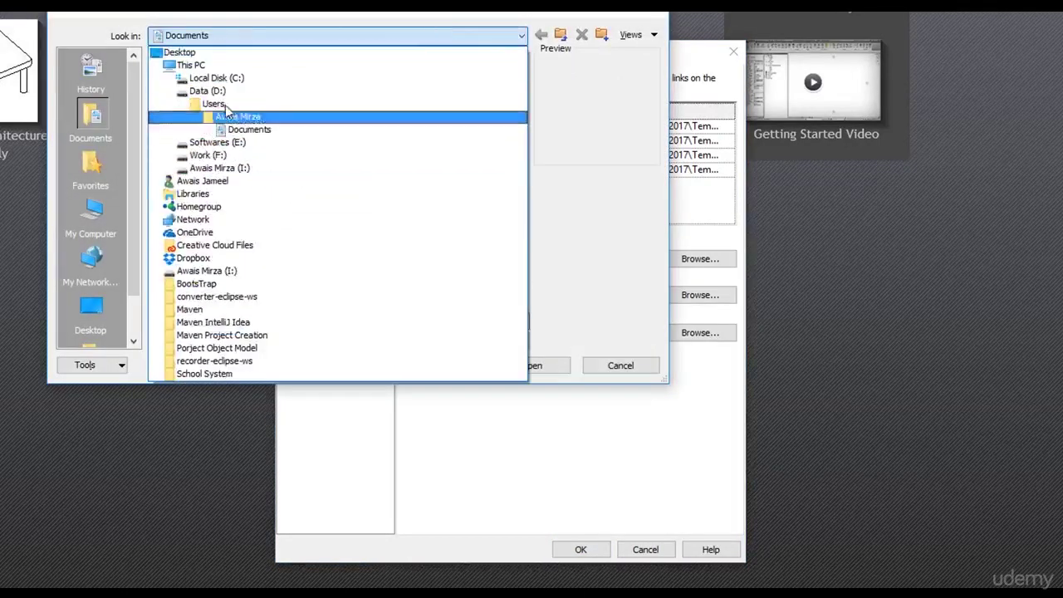
pyautogui.click(214, 78)
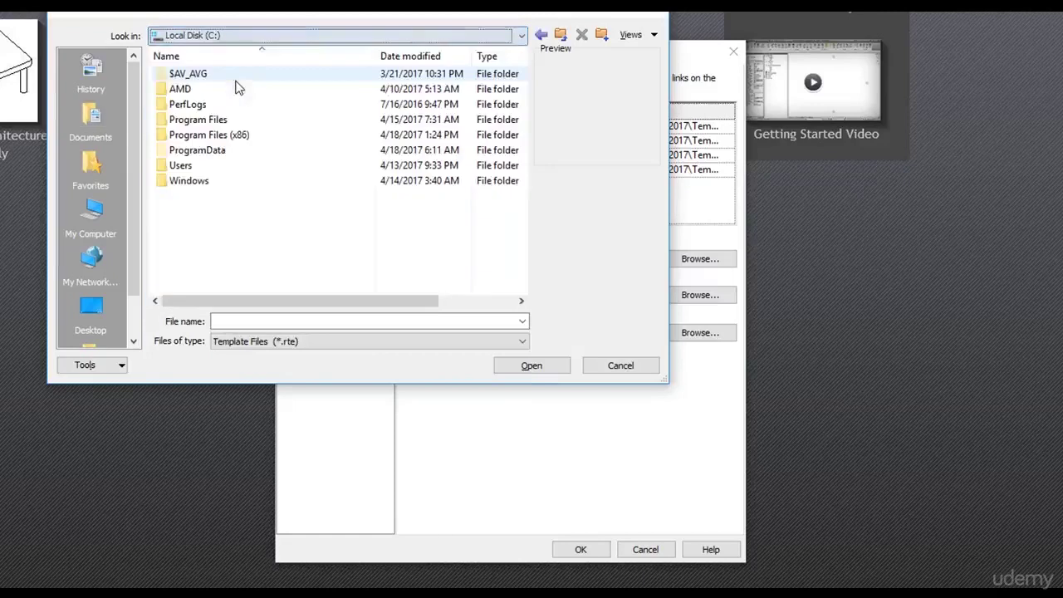
pyautogui.doubleClick(193, 153)
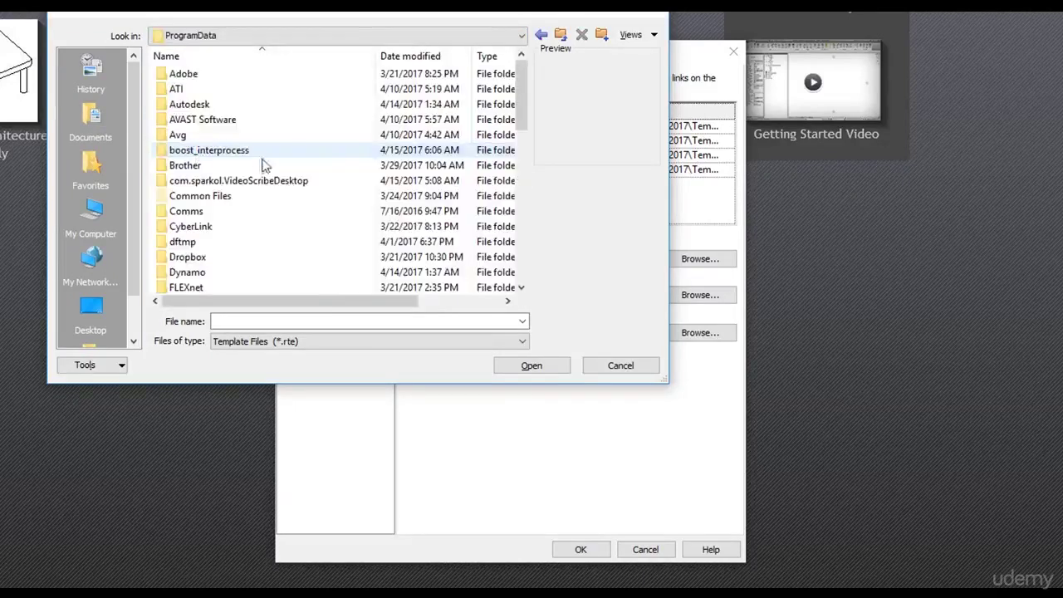
pyautogui.scroll(-6, 204, 264)
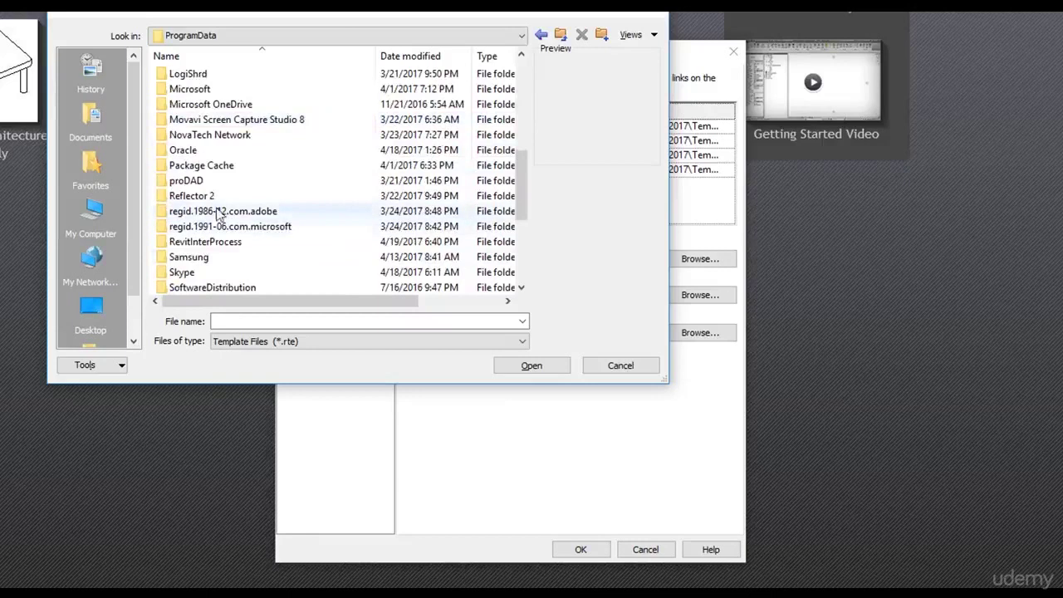
pyautogui.scroll(3, 212, 241)
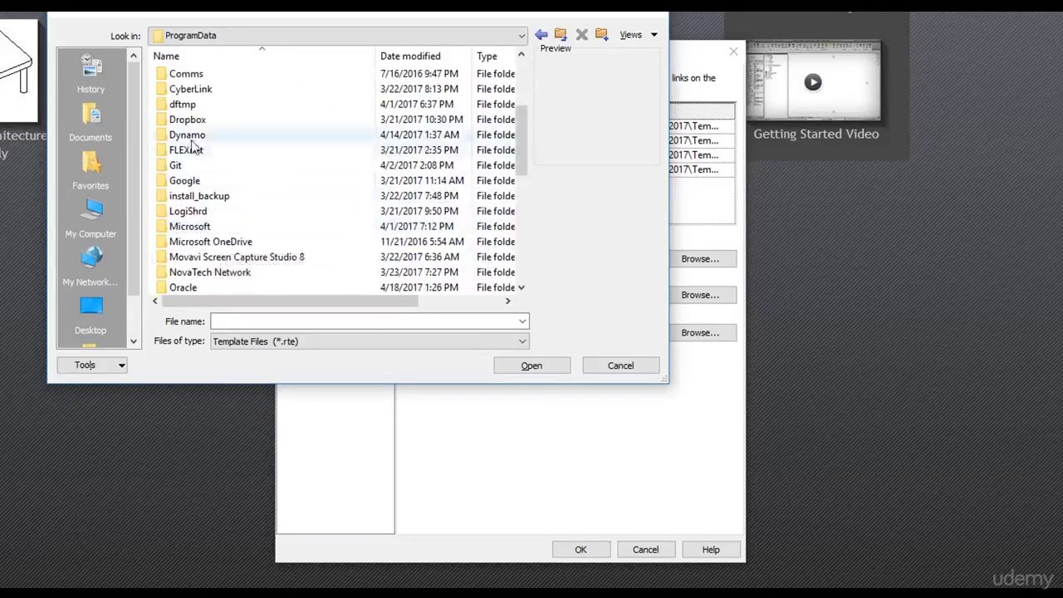
pyautogui.scroll(3, 221, 228)
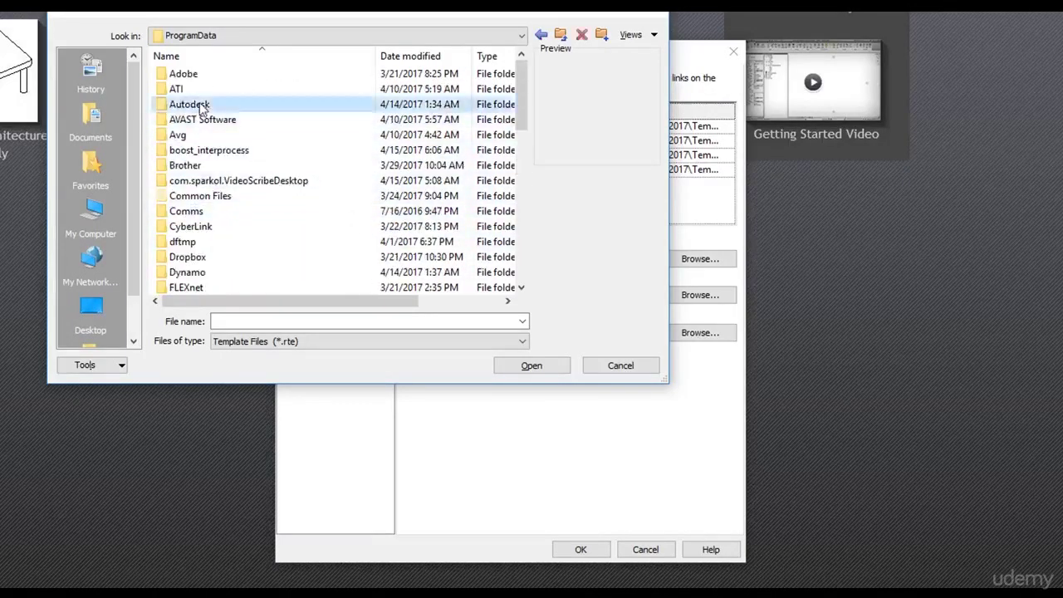
pyautogui.doubleClick(200, 105)
# - Open RVT 2017 > Templates > US Imperial and add Commercial-Default.rte as the fifth template
pyautogui.scroll(-1, 259, 256)
pyautogui.scroll(1, 214, 197)
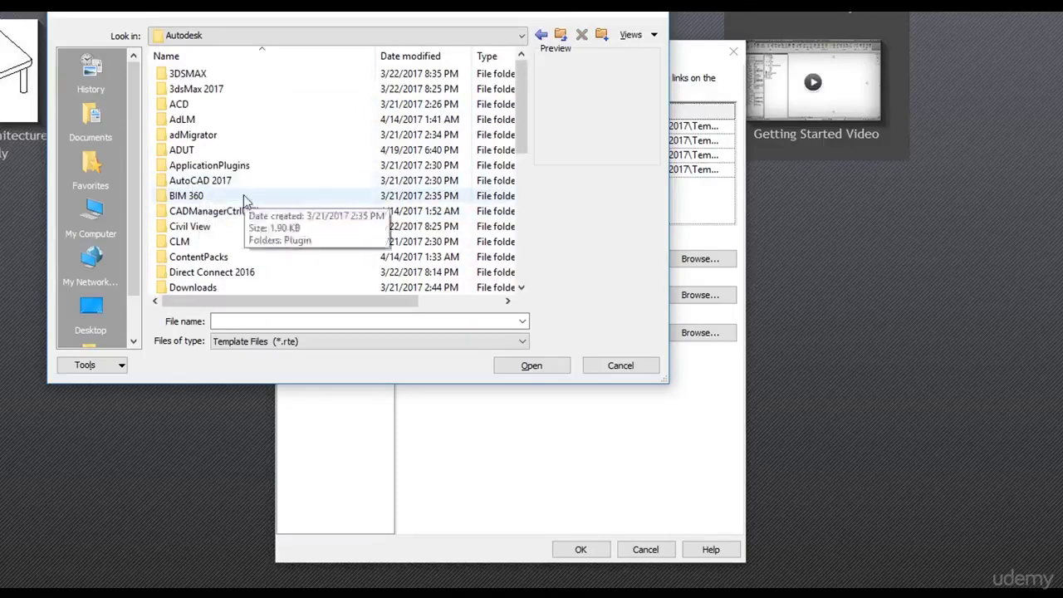
pyautogui.scroll(-1, 223, 249)
pyautogui.scroll(-1, 214, 267)
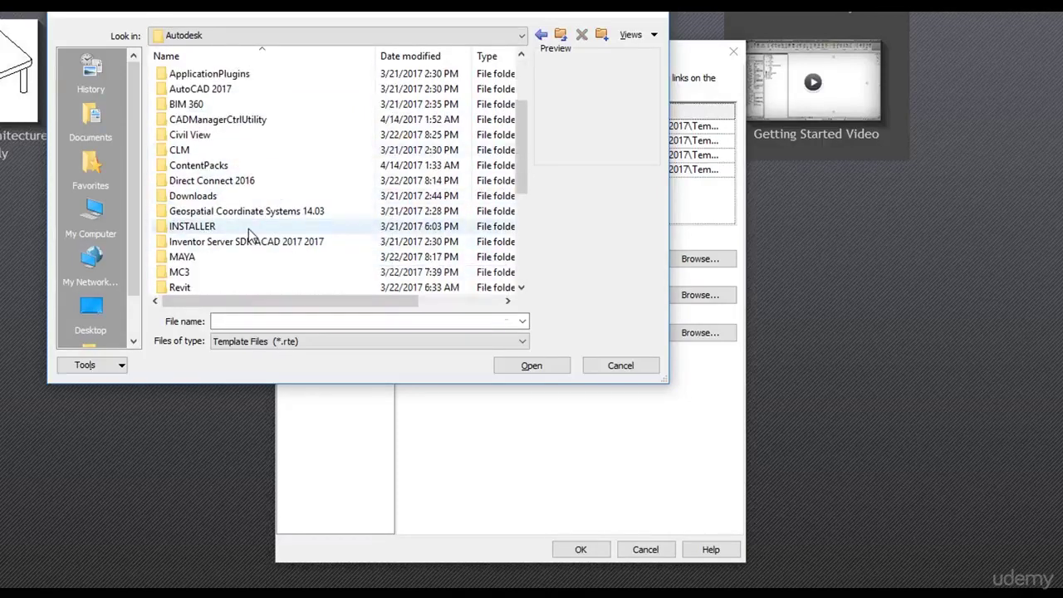
pyautogui.scroll(-2, 214, 270)
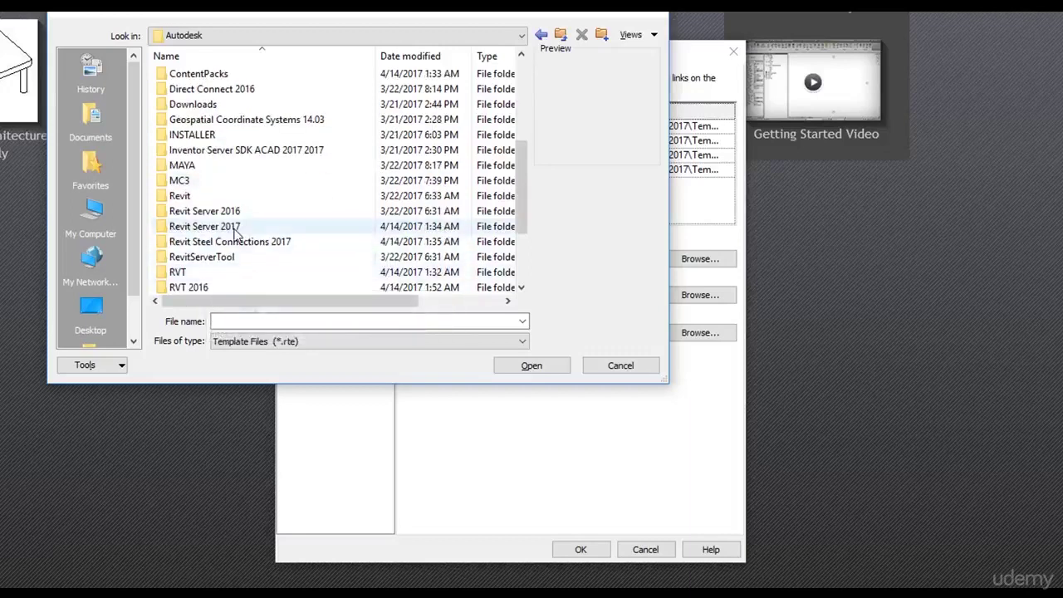
pyautogui.scroll(-1, 238, 236)
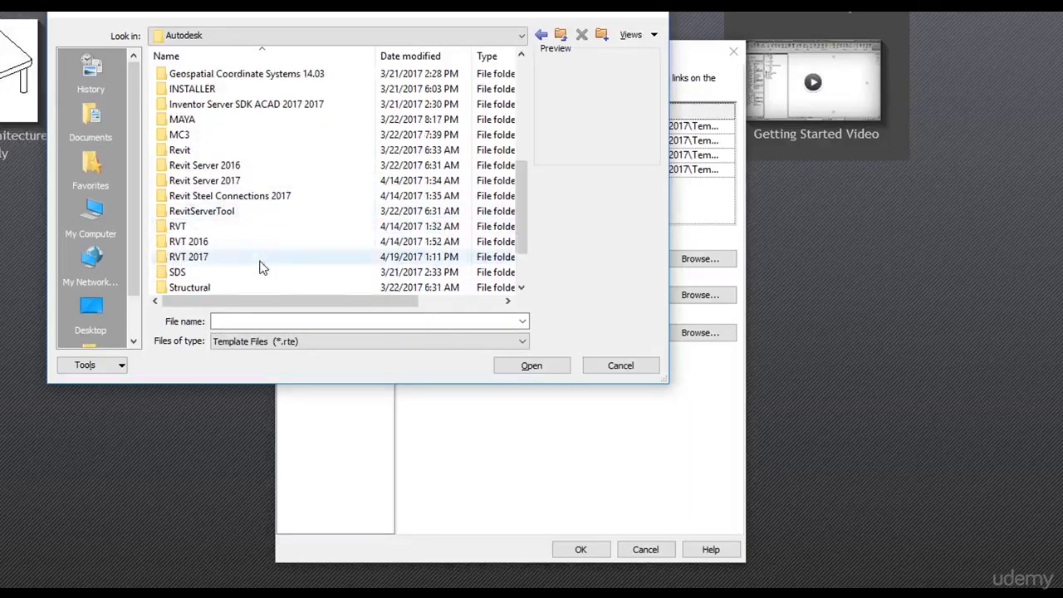
pyautogui.click(201, 259)
pyautogui.doubleClick(203, 261)
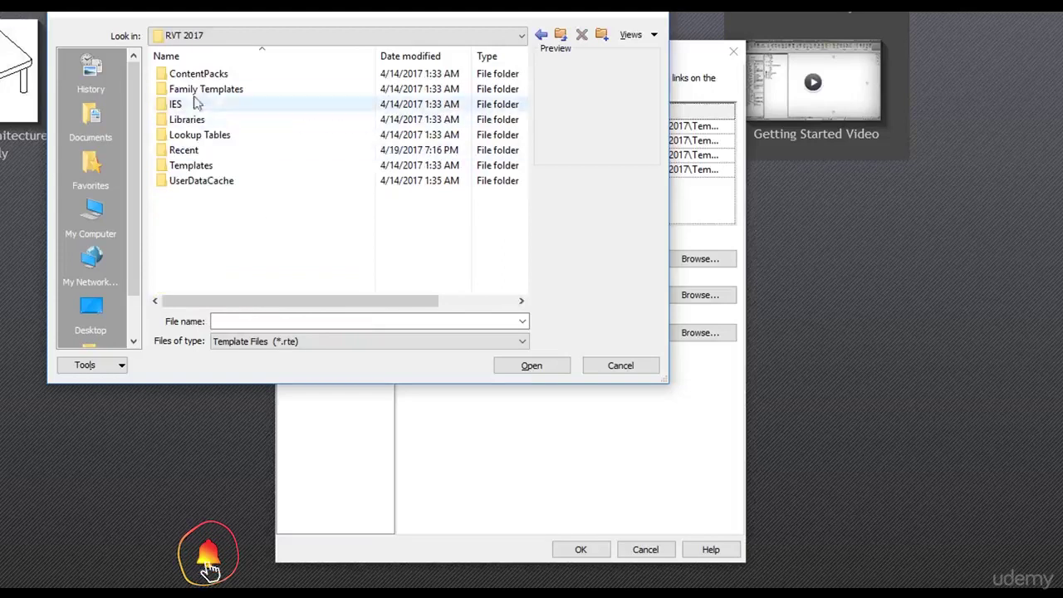
pyautogui.doubleClick(194, 166)
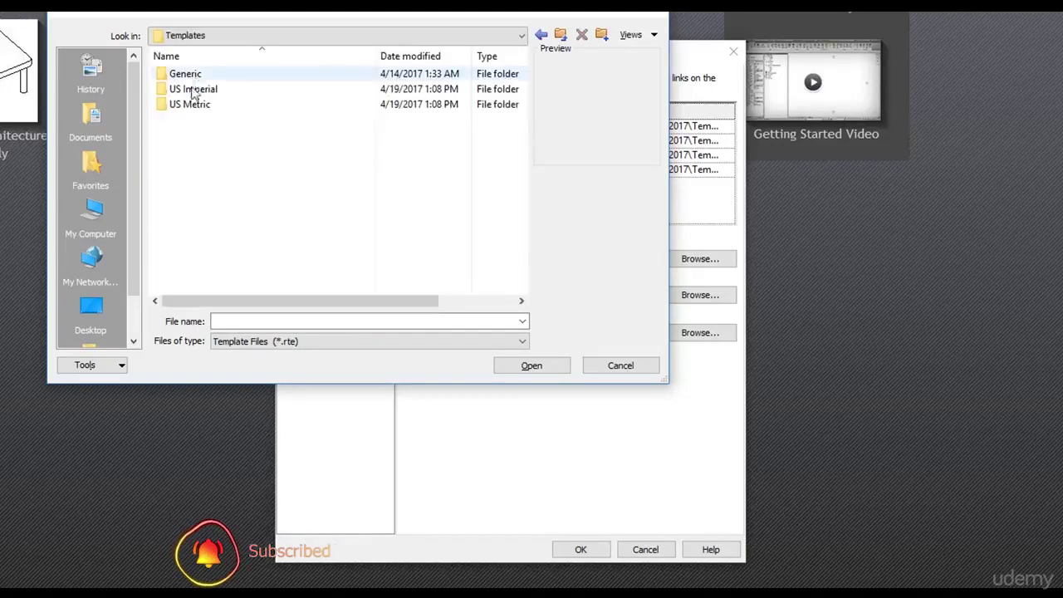
pyautogui.doubleClick(194, 89)
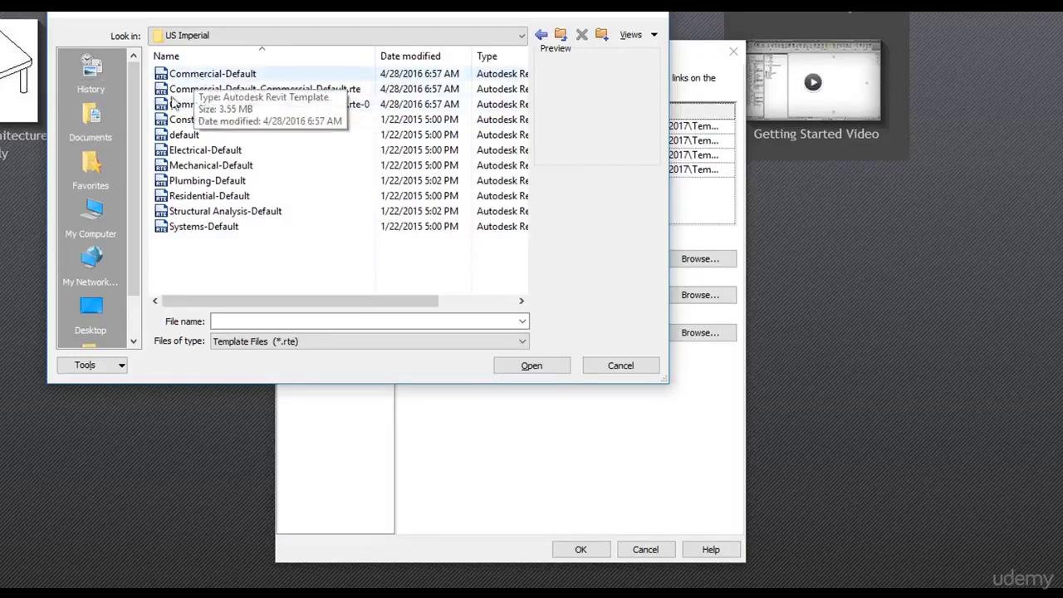
pyautogui.doubleClick(249, 77)
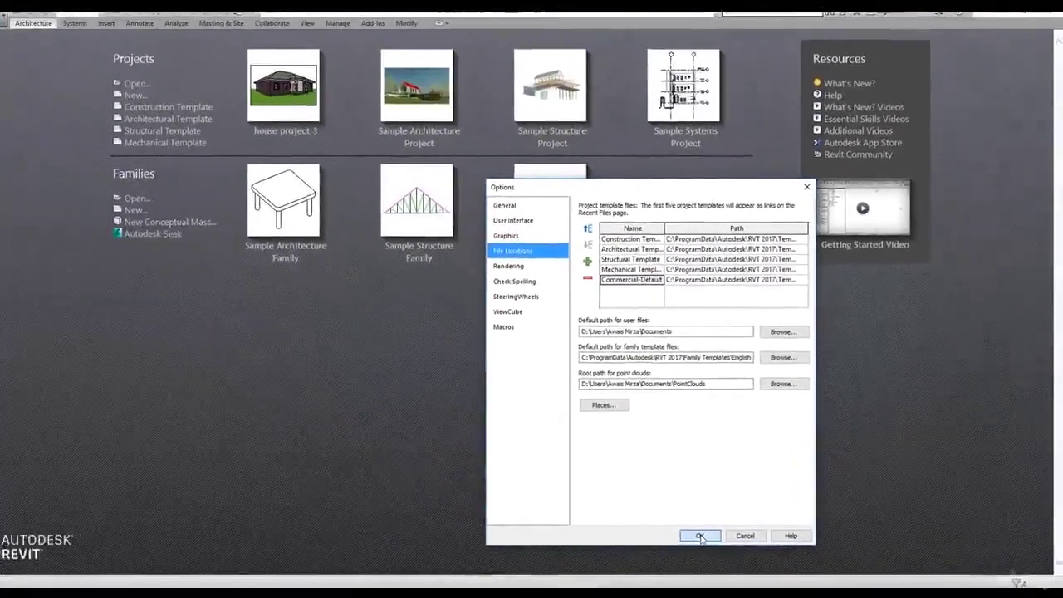
# - Apply the options so Commercial-Default shows as a project link, then reopen Options on File Locations
pyautogui.click(581, 549)
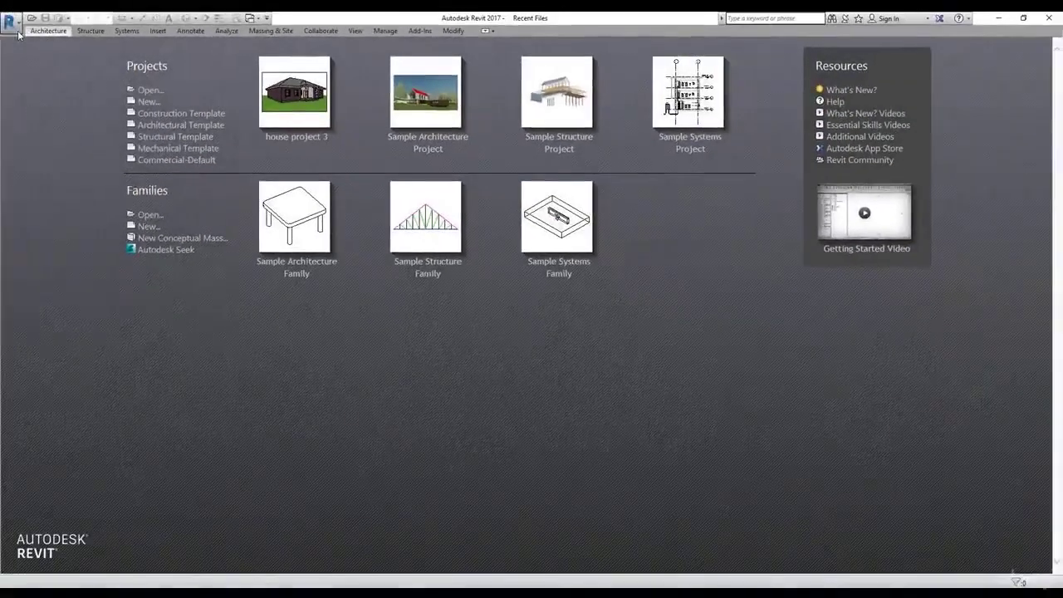
pyautogui.click(17, 32)
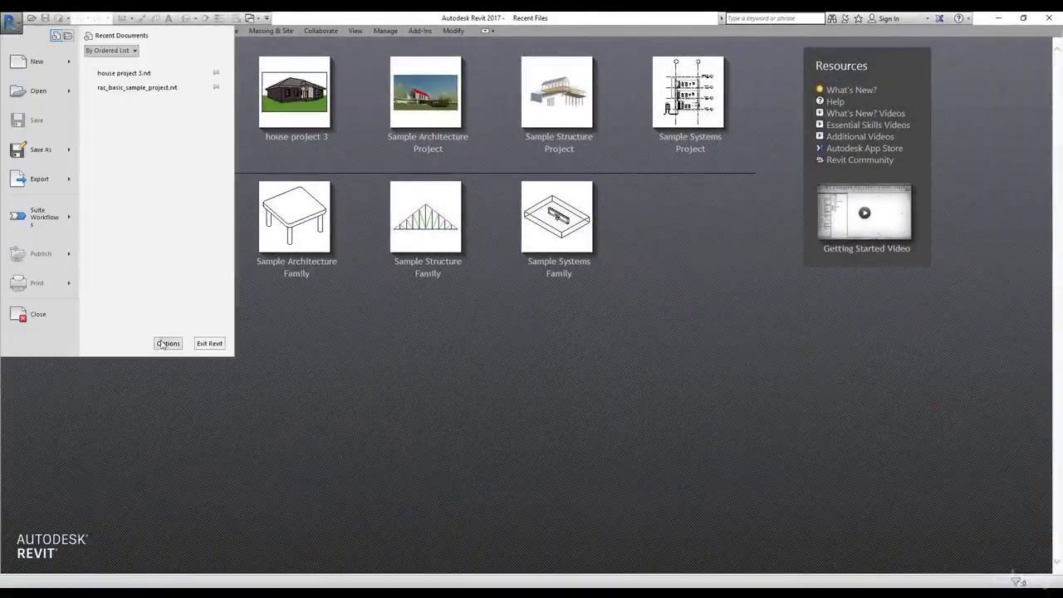
pyautogui.click(165, 342)
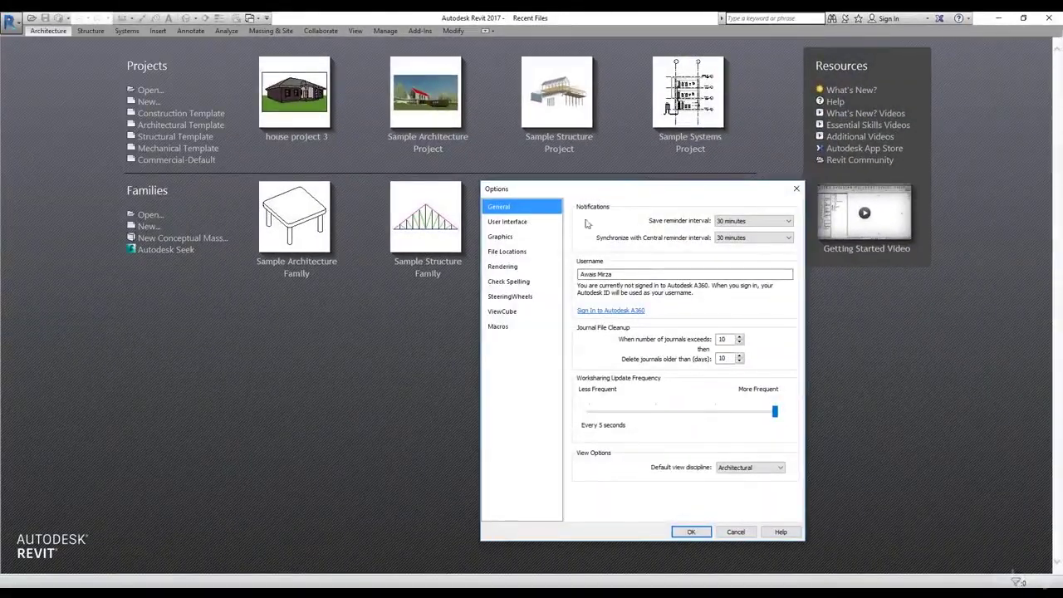
pyautogui.click(535, 255)
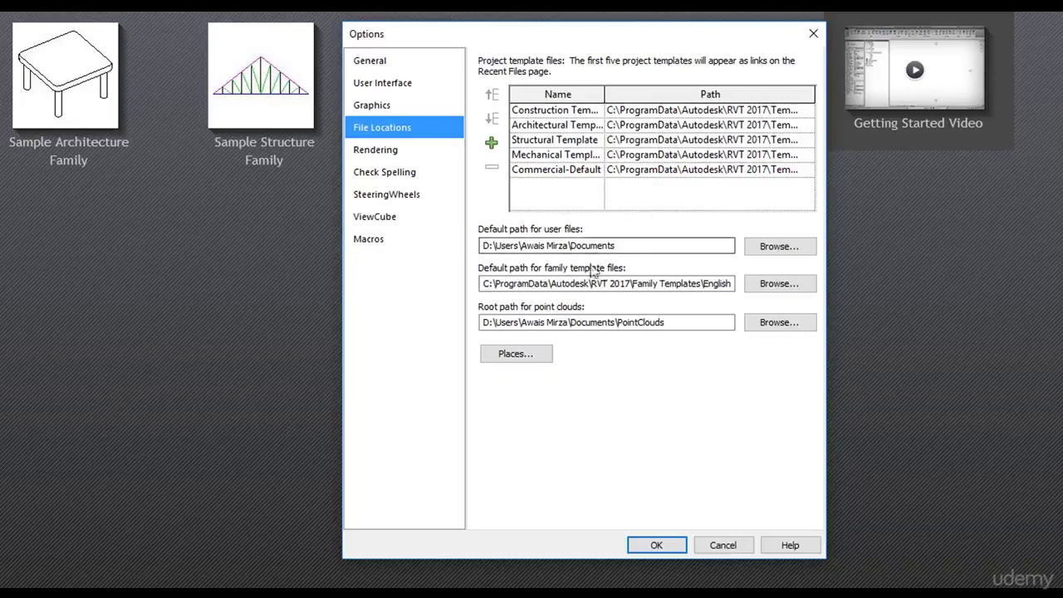
# - Review the Rendering and Check Spelling pages, ending on SteeringWheels settings with 50% opacity and walk speed 3
pyautogui.click(488, 246)
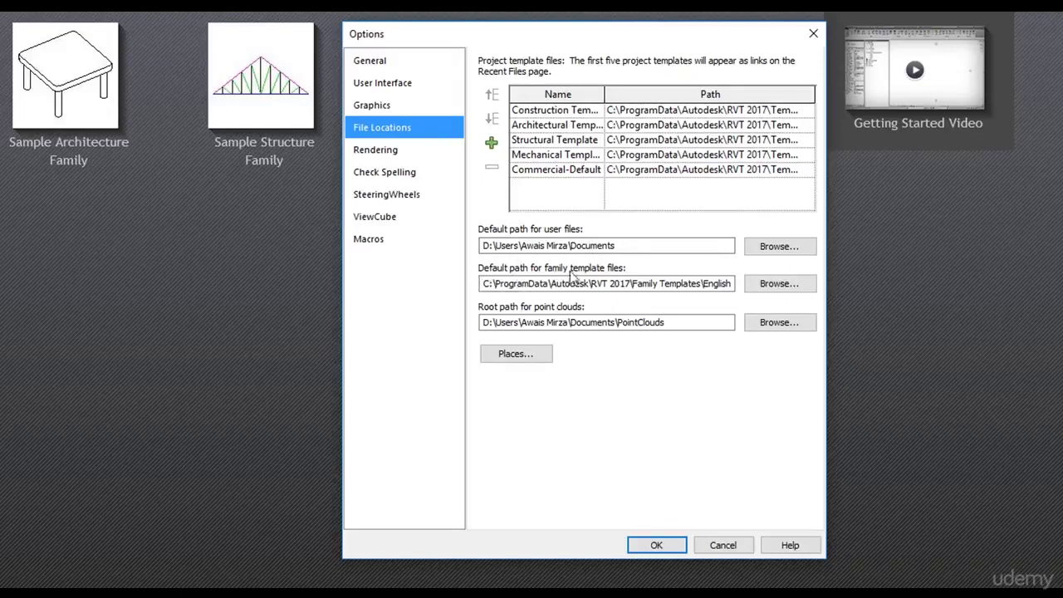
pyautogui.click(629, 280)
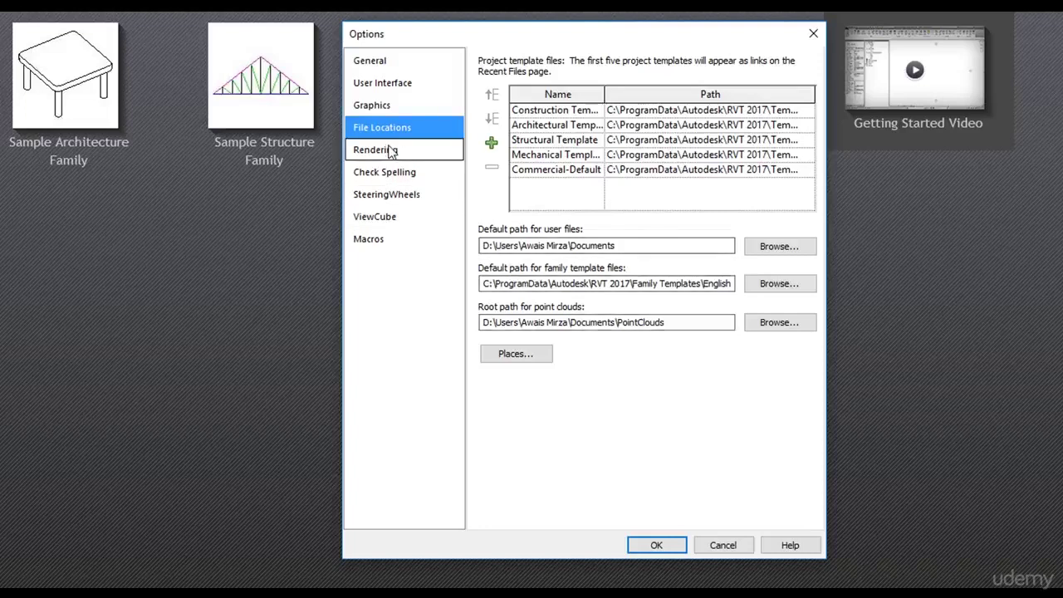
pyautogui.moveTo(428, 32); pyautogui.dragTo(410, 31)
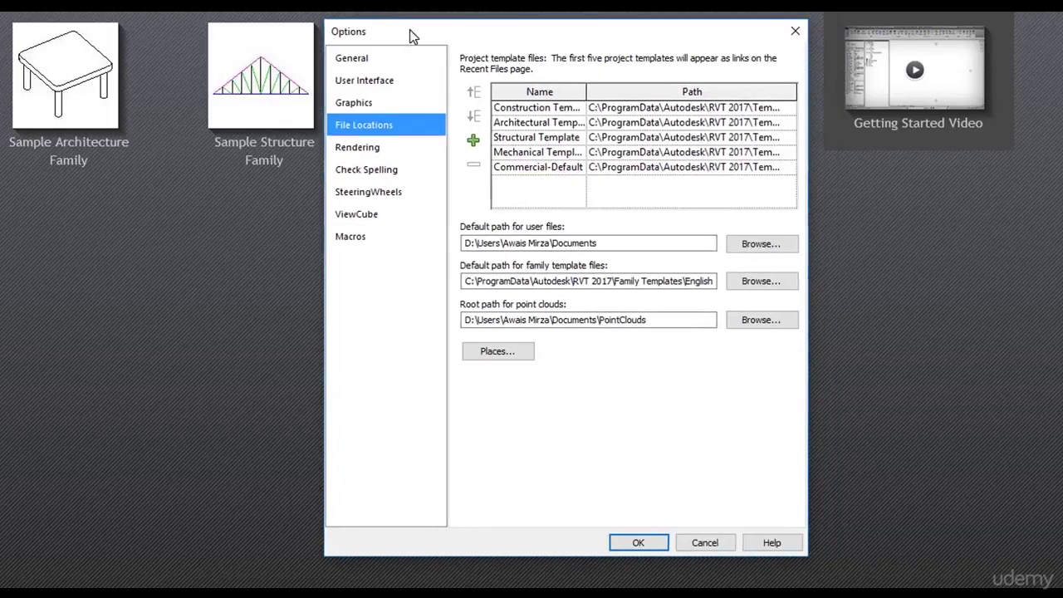
pyautogui.click(361, 153)
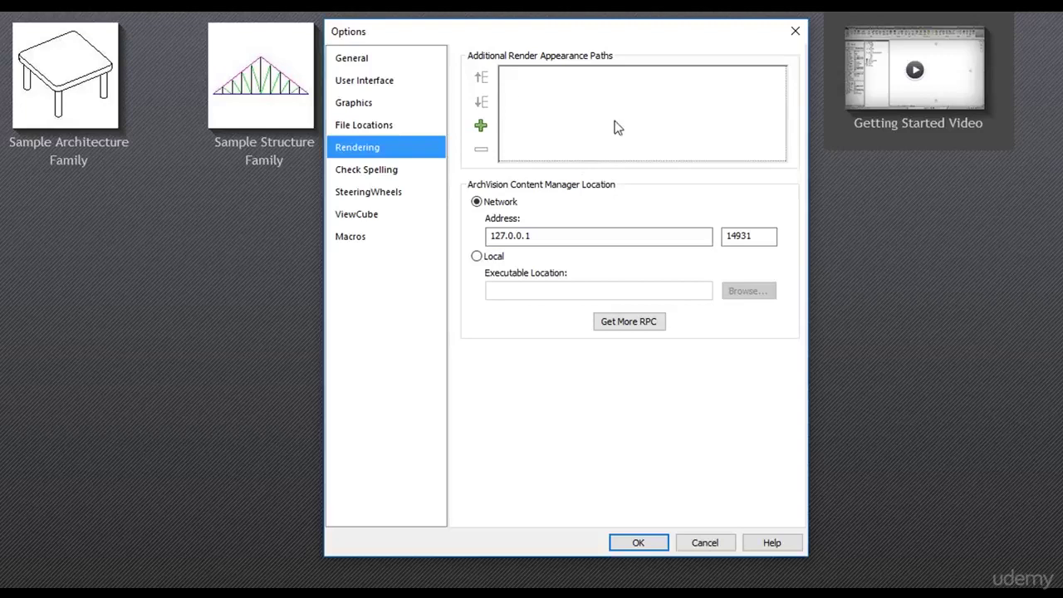
pyautogui.click(371, 173)
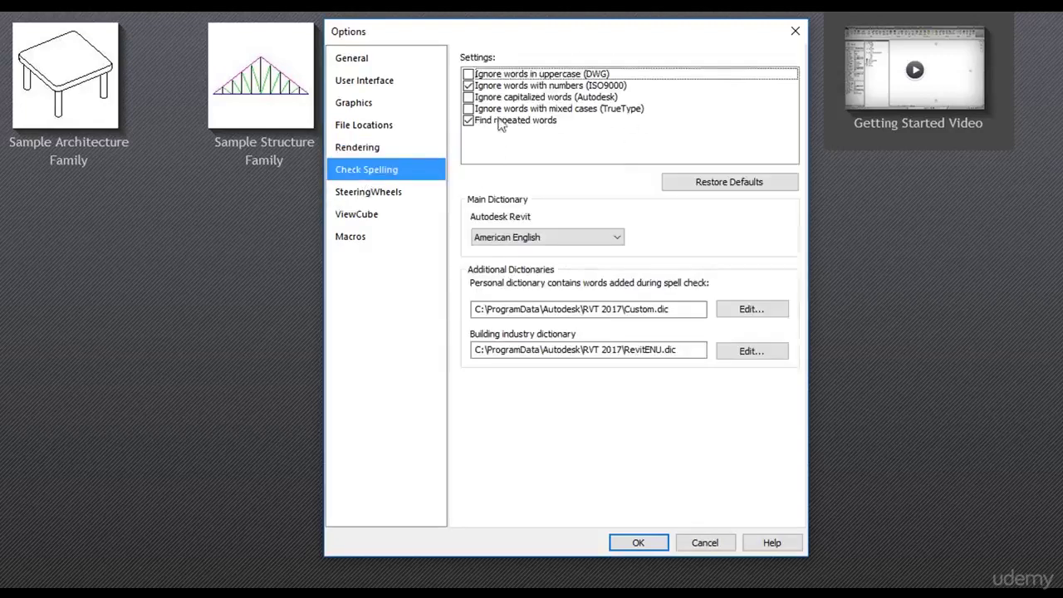
pyautogui.click(378, 193)
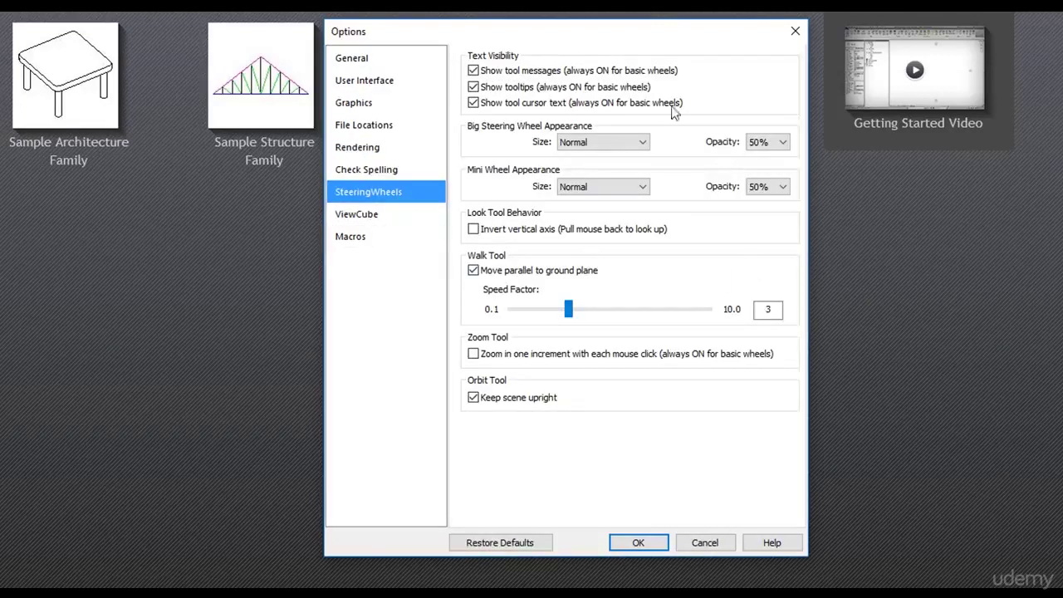
pyautogui.moveTo(661, 43); pyautogui.dragTo(524, 19)
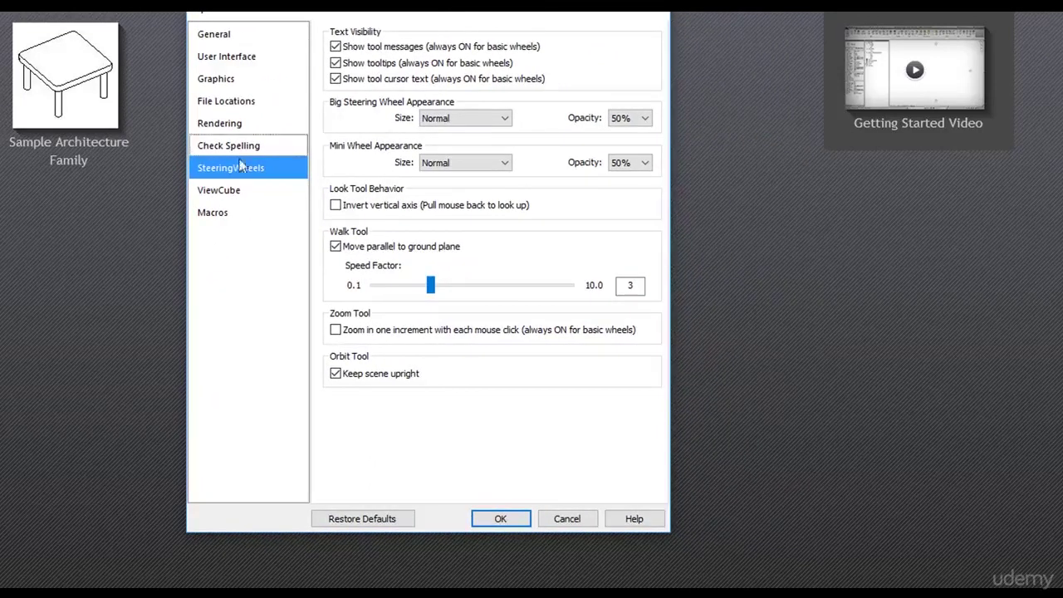
# - Switch the ViewCube to Active View Only and back to All 3D Views, then apply and close the options
pyautogui.click(209, 192)
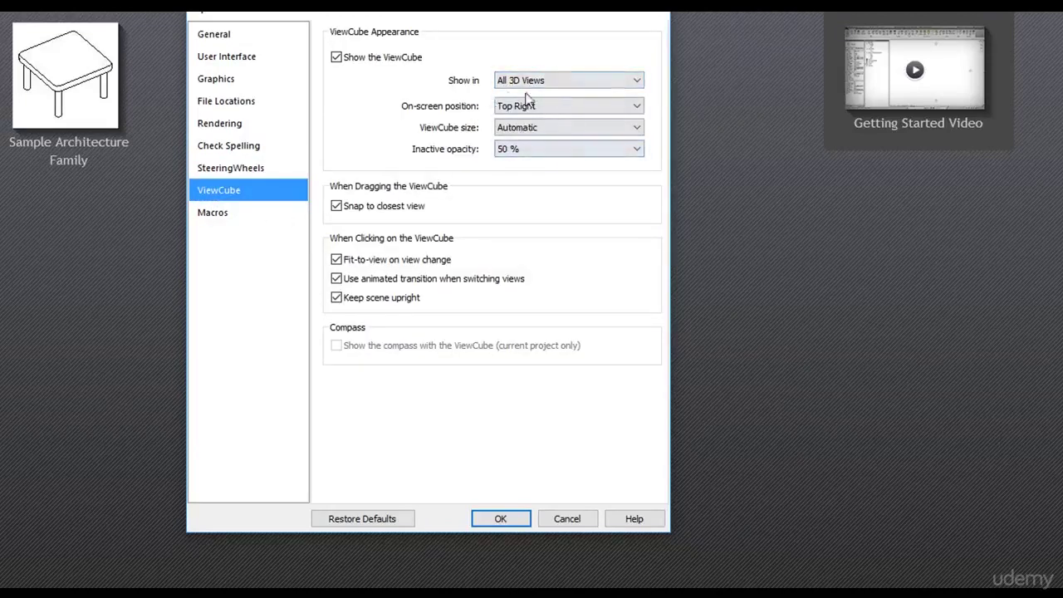
pyautogui.click(552, 83)
pyautogui.click(552, 83)
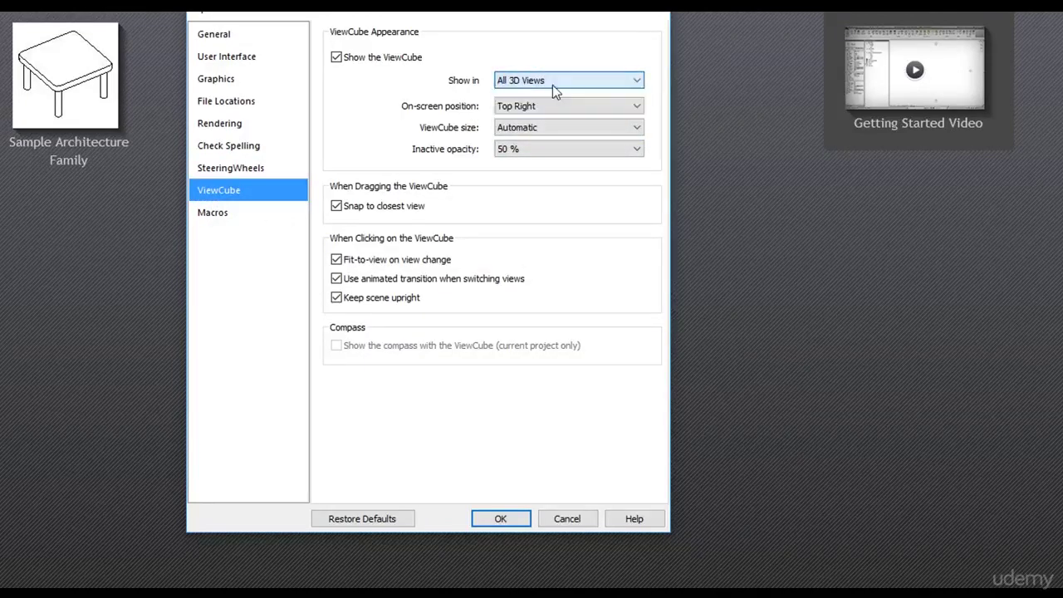
pyautogui.click(552, 83)
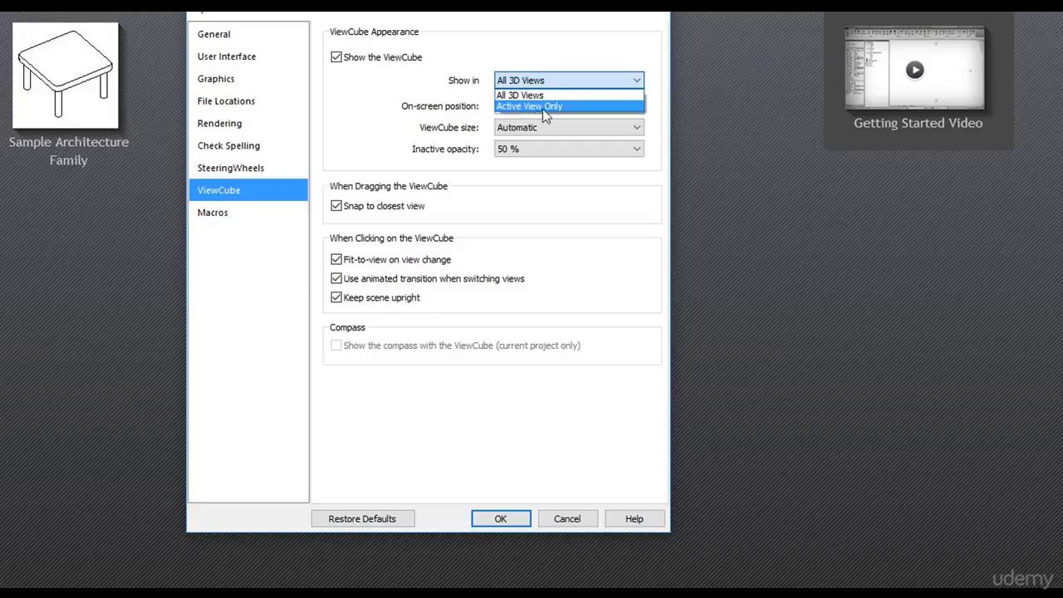
pyautogui.click(552, 106)
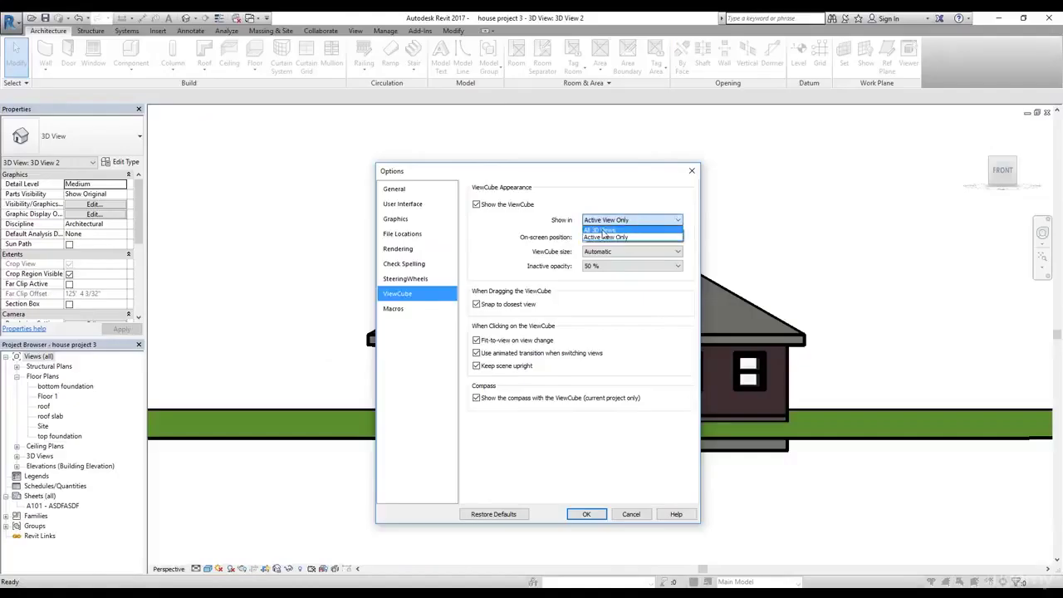
pyautogui.click(603, 231)
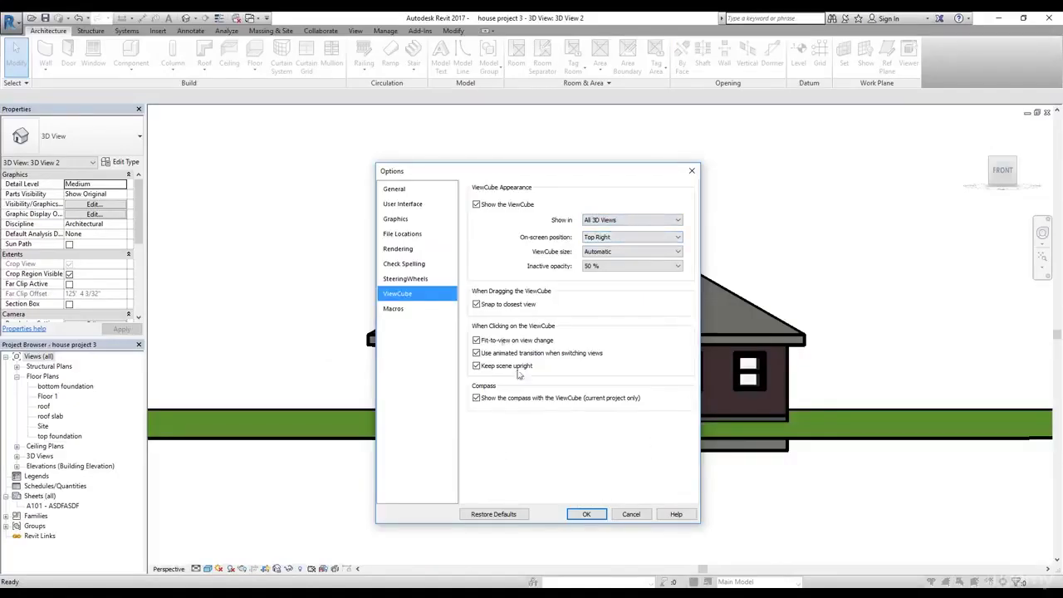
pyautogui.click(588, 514)
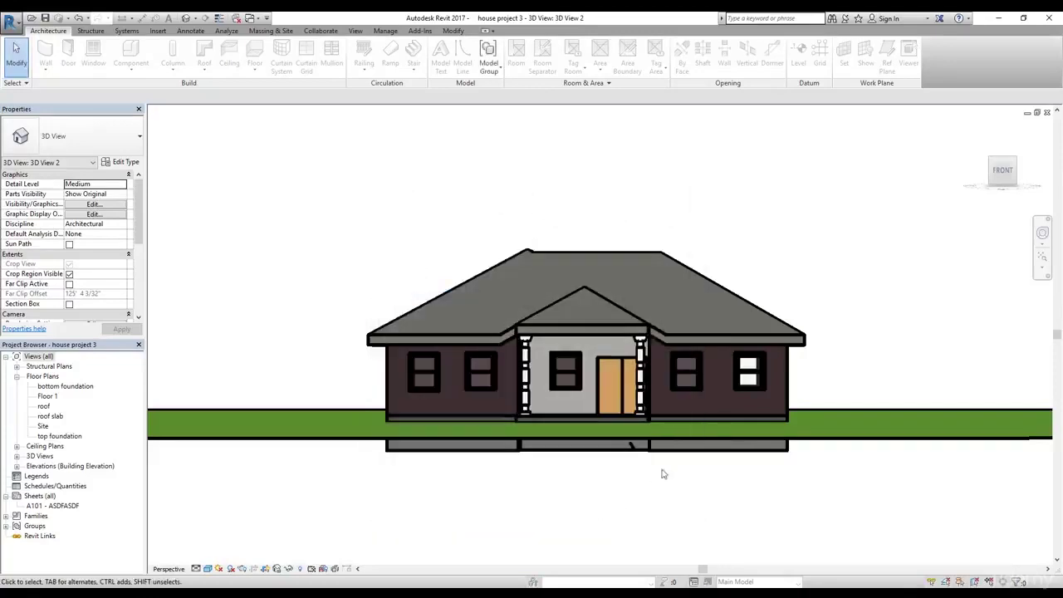